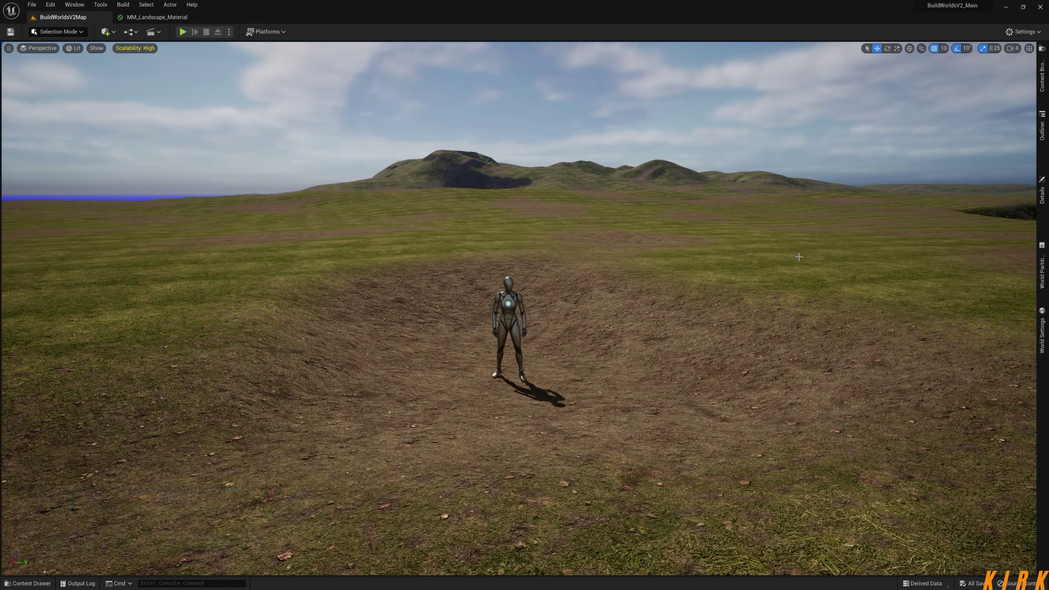
right_click_drag(607, 248, 608, 248)
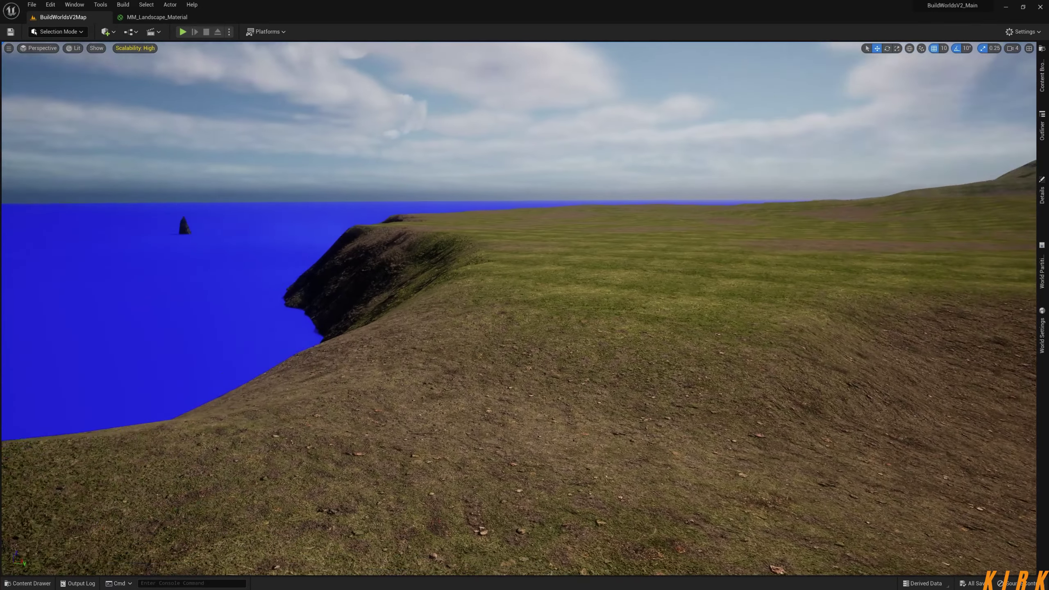
right_click_drag(804, 230, 766, 220)
right_click_drag(308, 267, 117, 216)
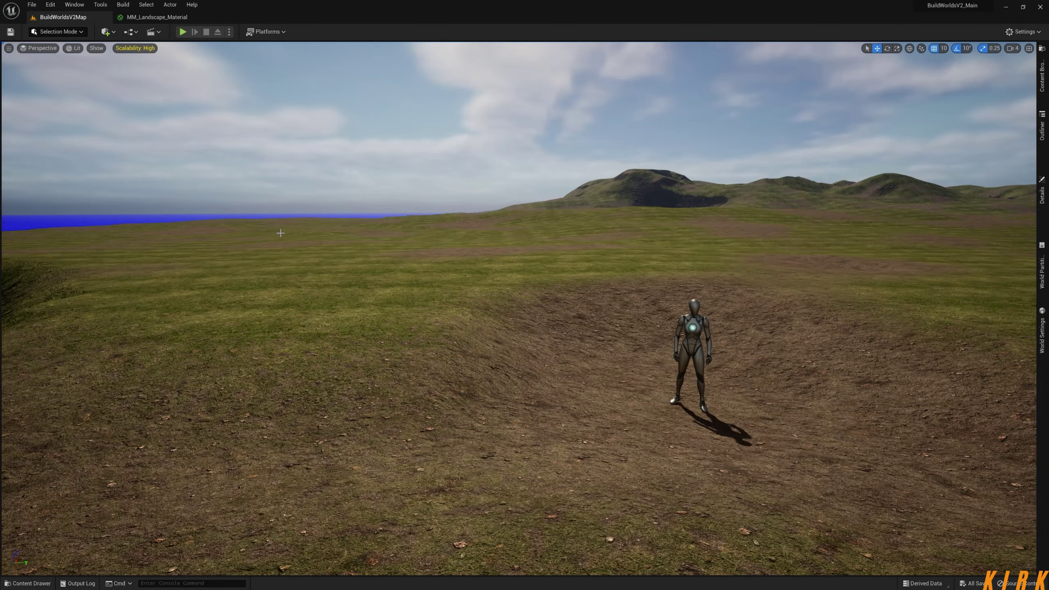
right_click_drag(698, 269, 861, 263)
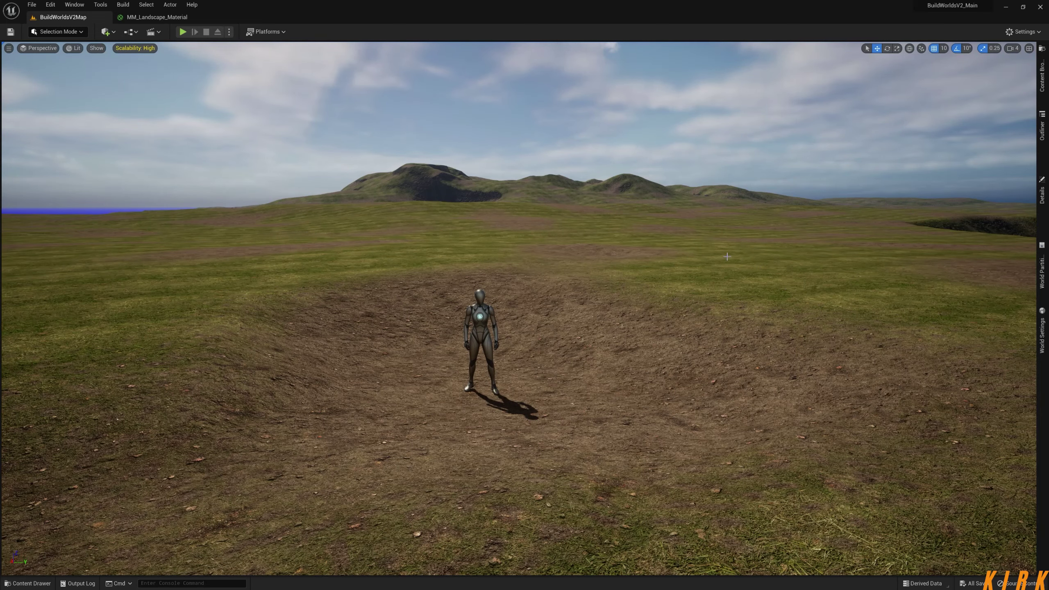
Open the Auto_Material function from the MM_Landscape_Material graph and view its blending nodes
left_click(170, 17)
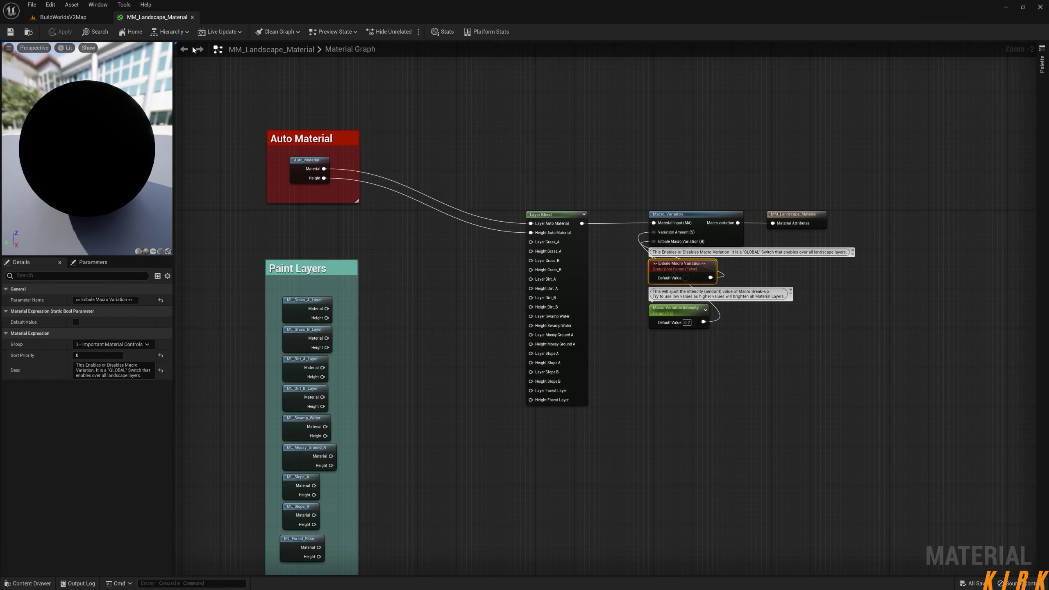
right_click_drag(594, 267, 526, 276)
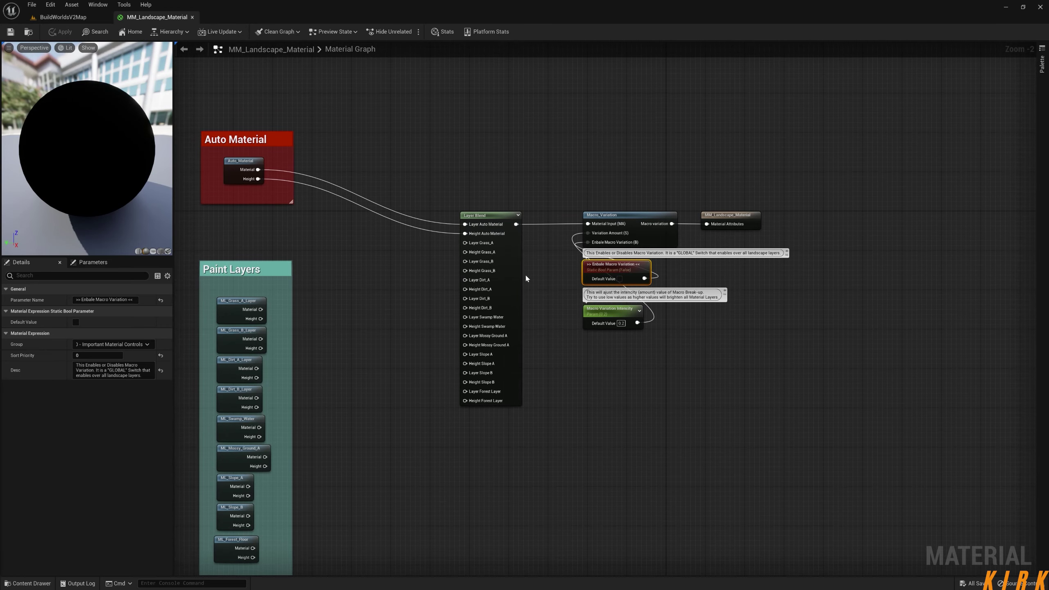
left_click(28, 583)
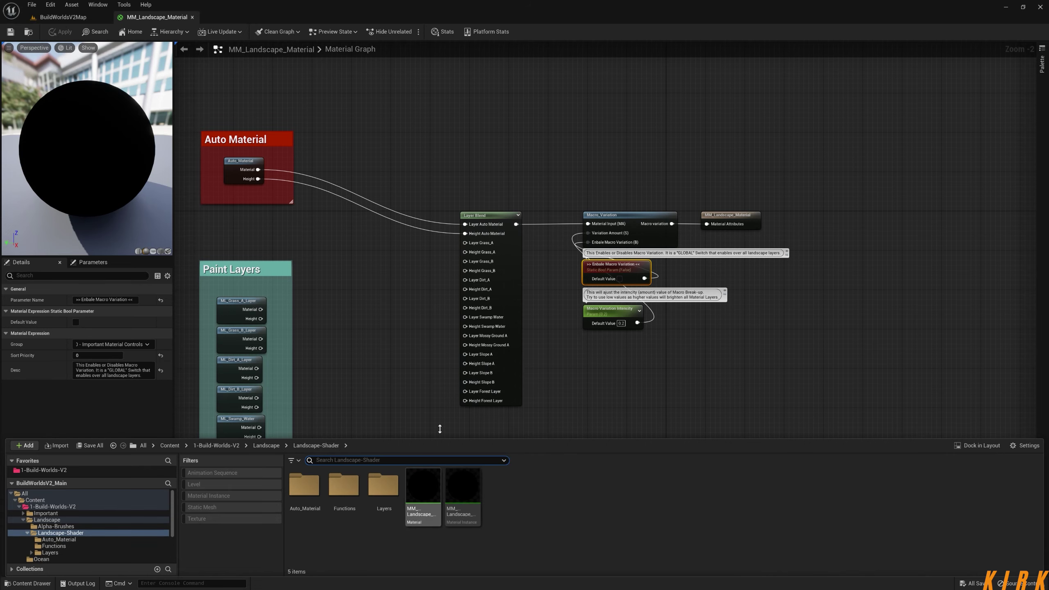
right_click_drag(417, 324, 470, 359)
double_click(295, 202)
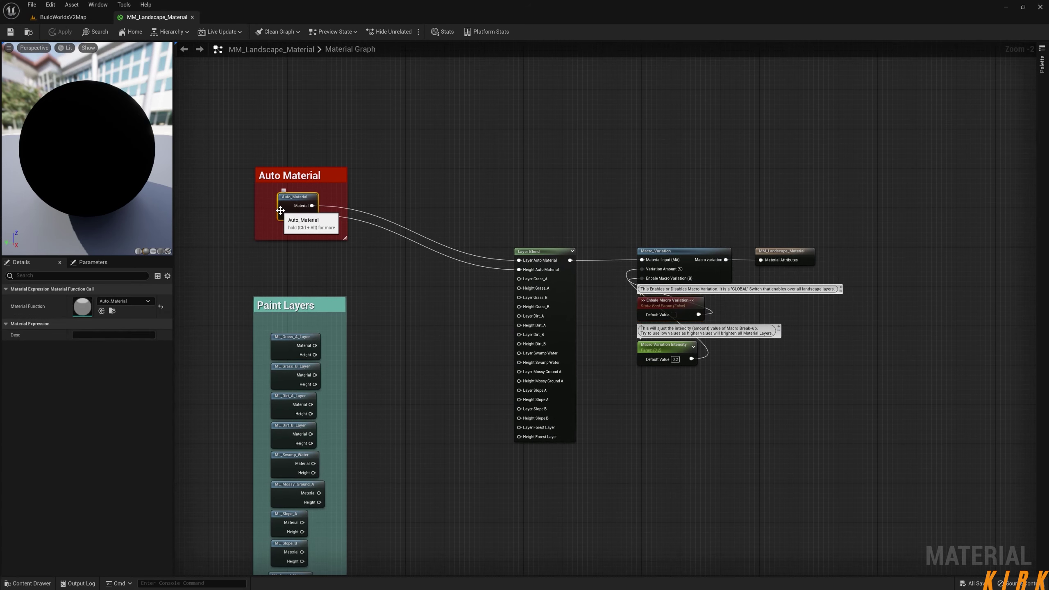
right_click_drag(435, 416, 629, 405)
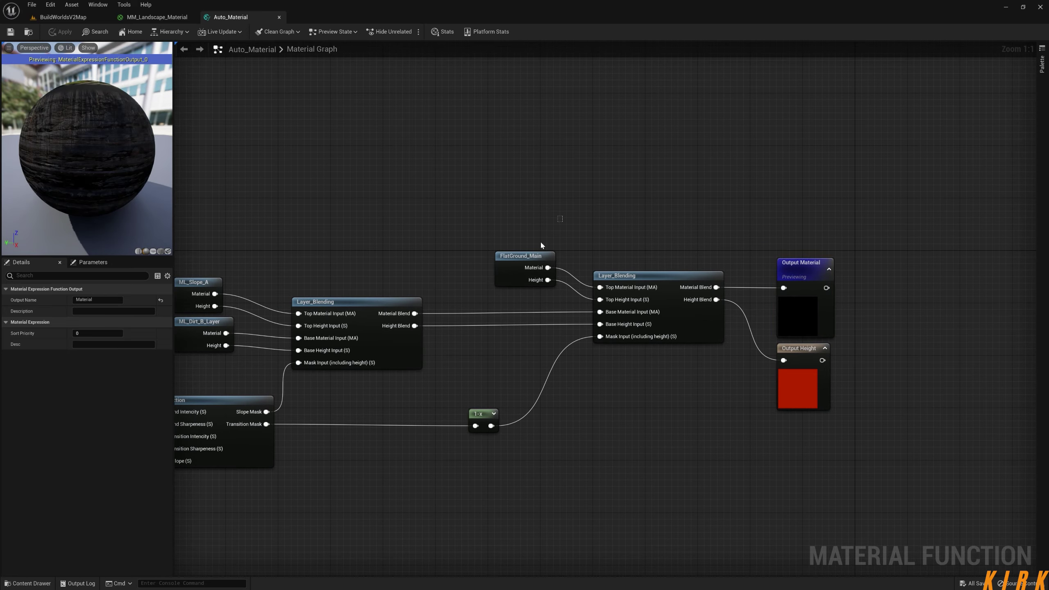
Move the FlatGround_Main node farther away from the final Layer_Blending node in the Auto_Material graph
left_click(527, 256)
left_click_drag(527, 256, 461, 263)
left_click(549, 253)
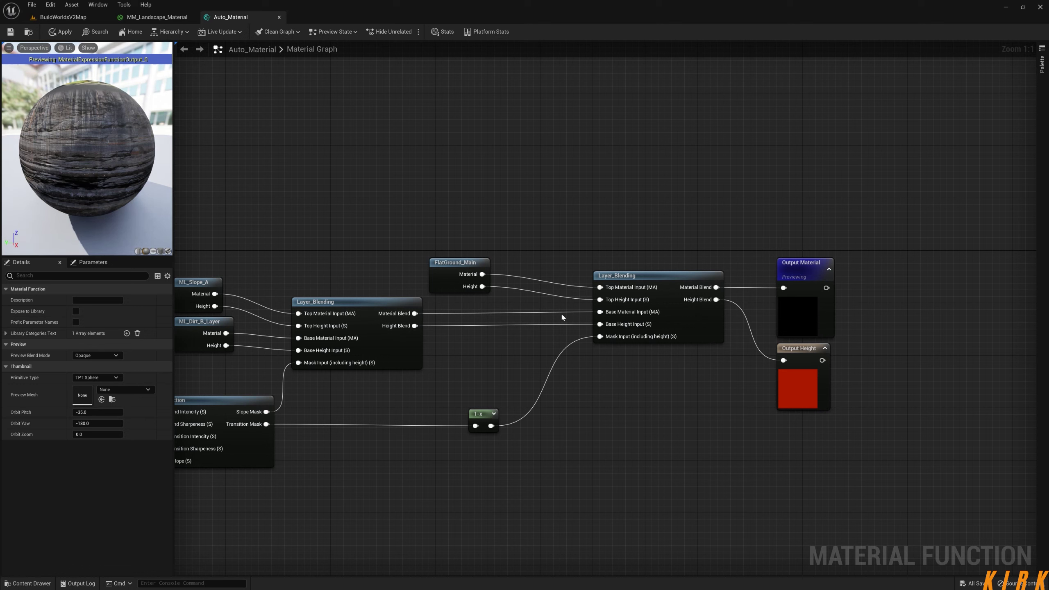
Check the parent MM_Landscape_Material graph, then return to Auto_Material and open its FlatGround_Main function
left_click(157, 17)
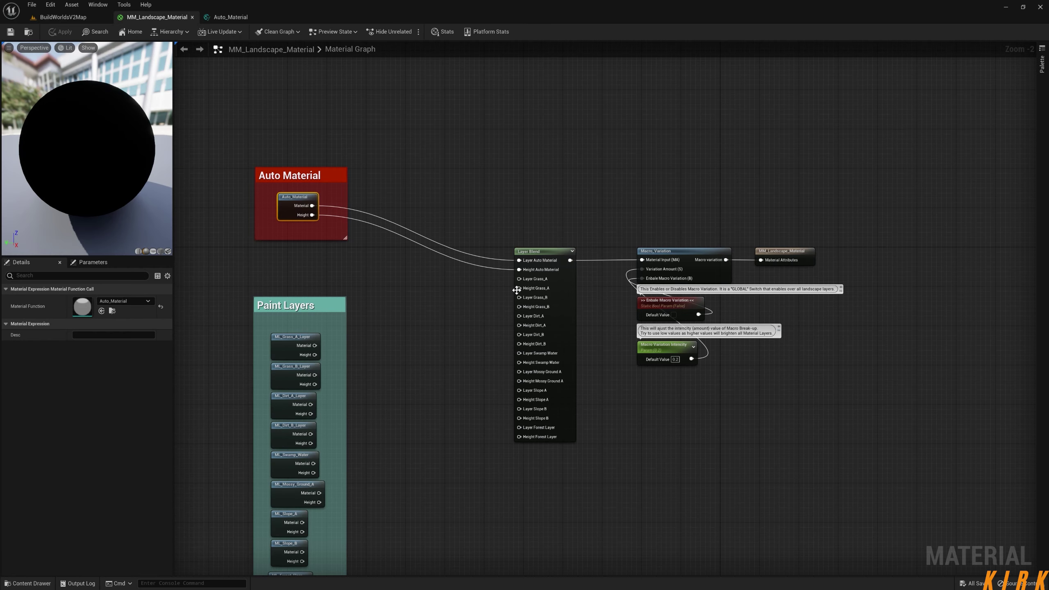
left_click(244, 17)
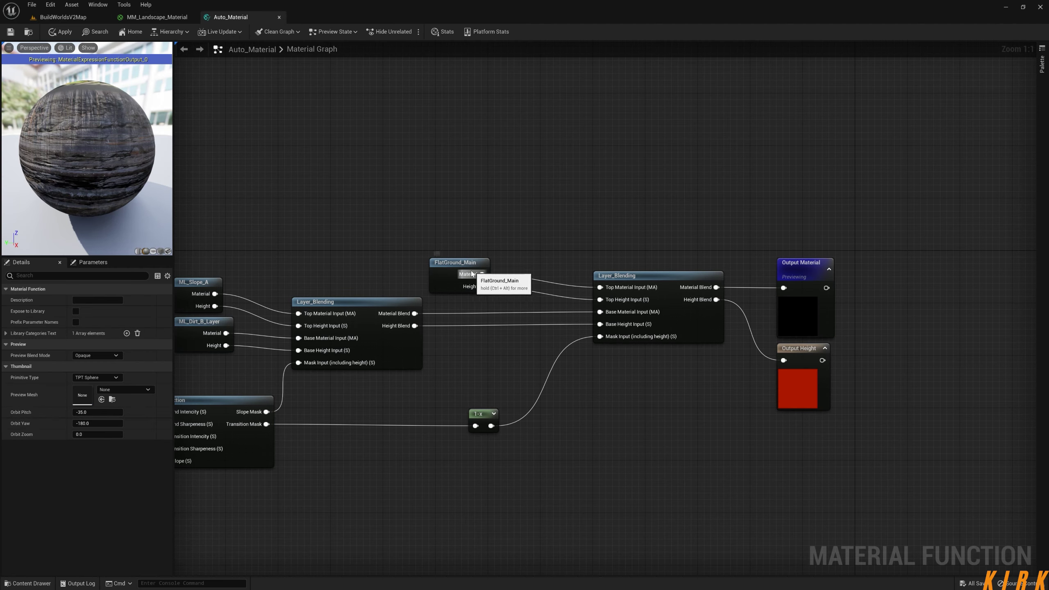
right_click_drag(521, 244, 574, 228)
mouse_move(509, 245)
left_mouse_down()
mouse_move(541, 245)
mouse_move(506, 245)
left_mouse_up()
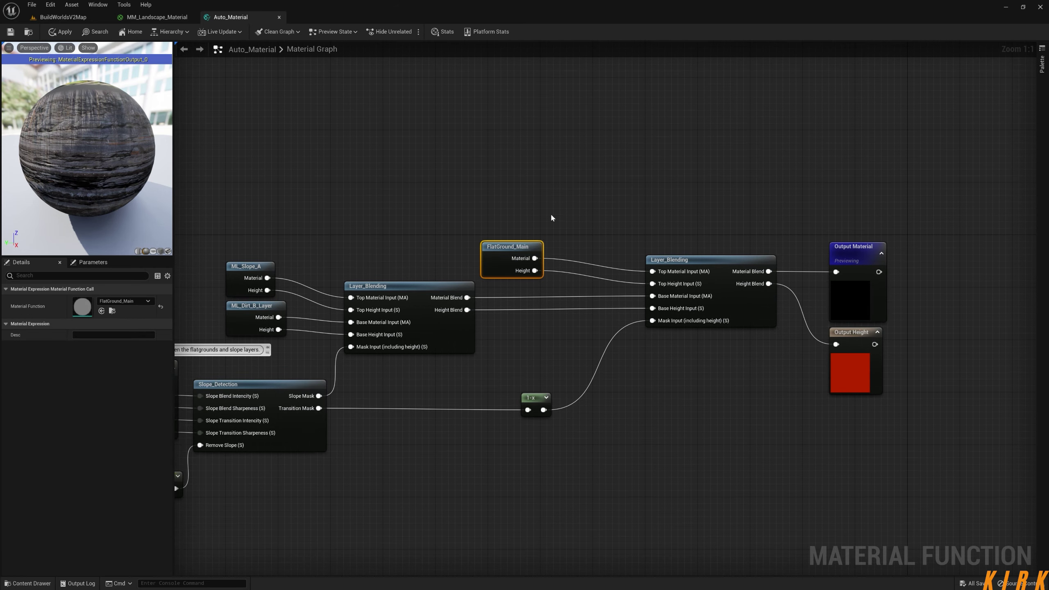
double_click(508, 248)
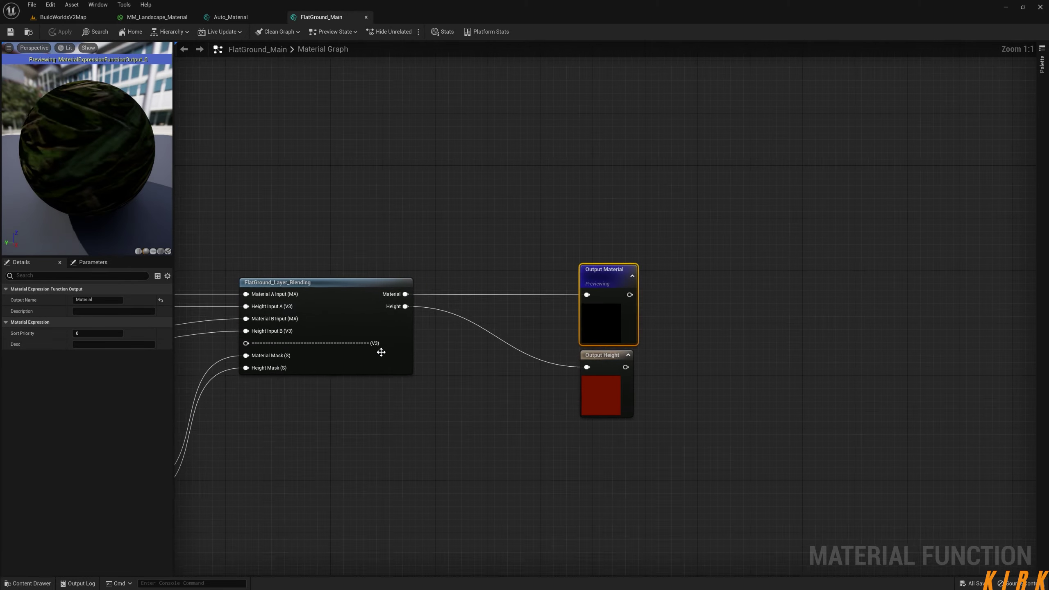
Examine how FlatGround_Main blends the dirt, forest floor and grass layers through its masks up to the outputs, comparing with the landscape
right_click_drag(381, 352, 892, 328)
right_click_drag(550, 347, 779, 347)
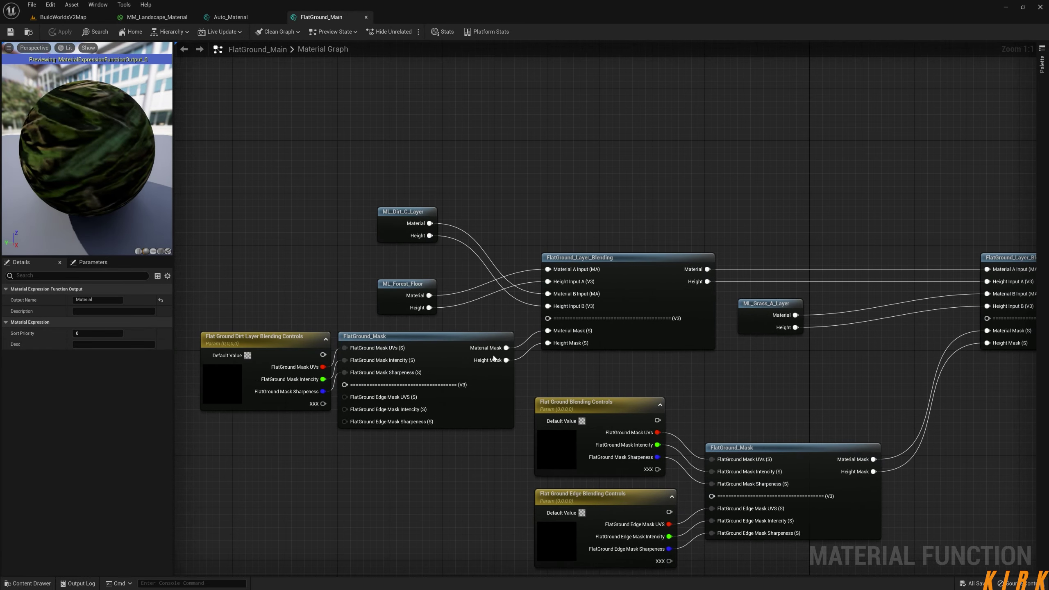
right_click_drag(925, 321, 631, 338)
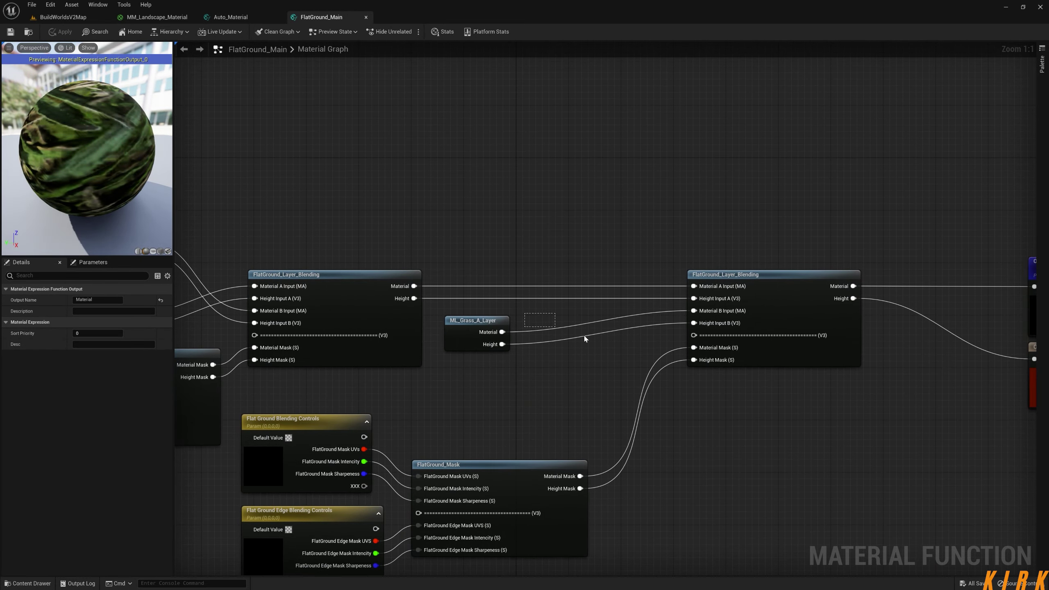
left_click(477, 337)
left_click(64, 17)
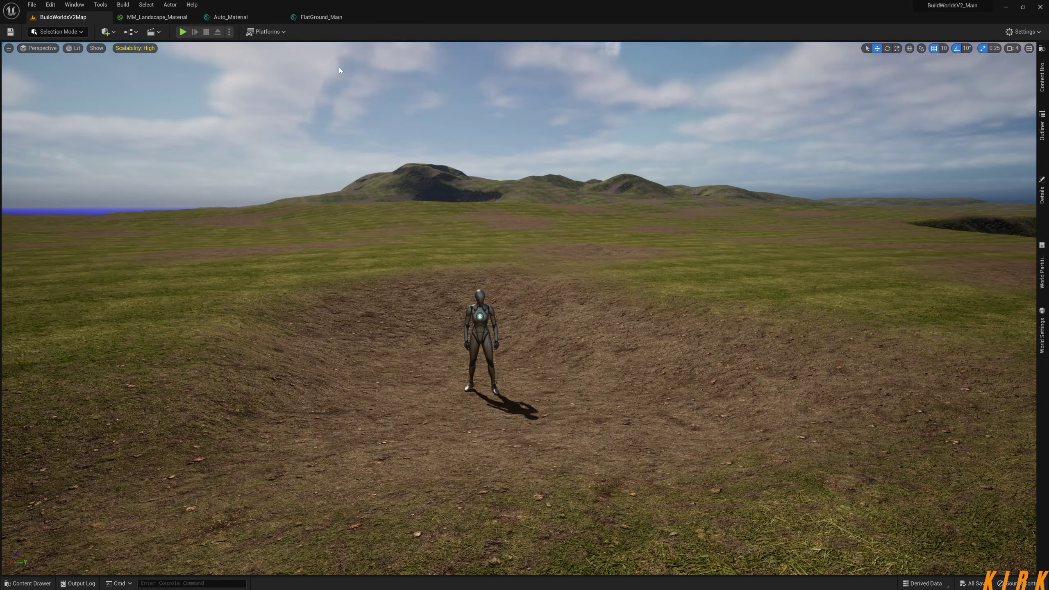
left_click(319, 17)
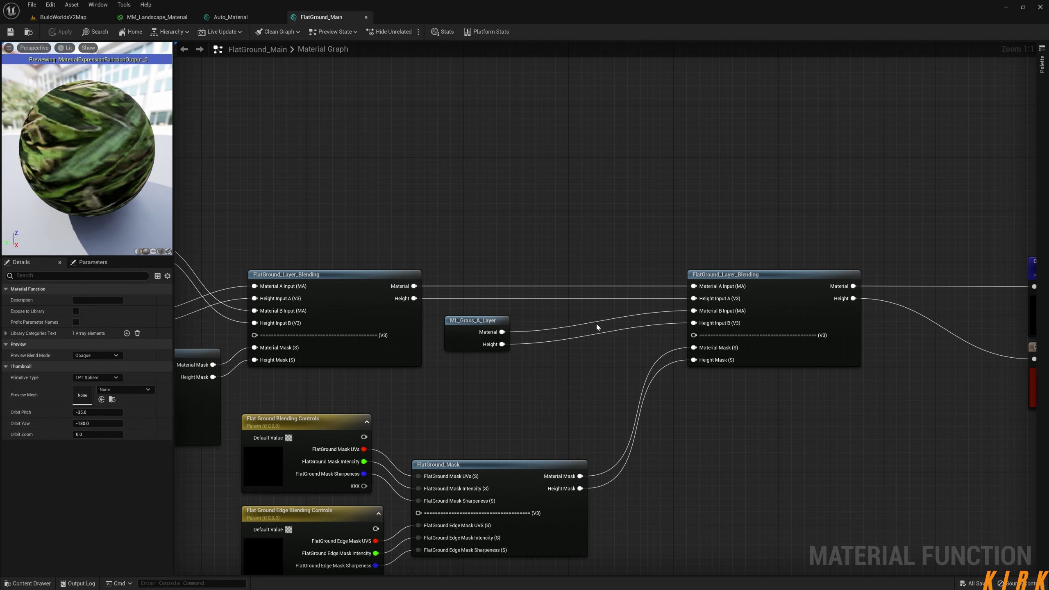
right_click_drag(899, 338, 636, 358)
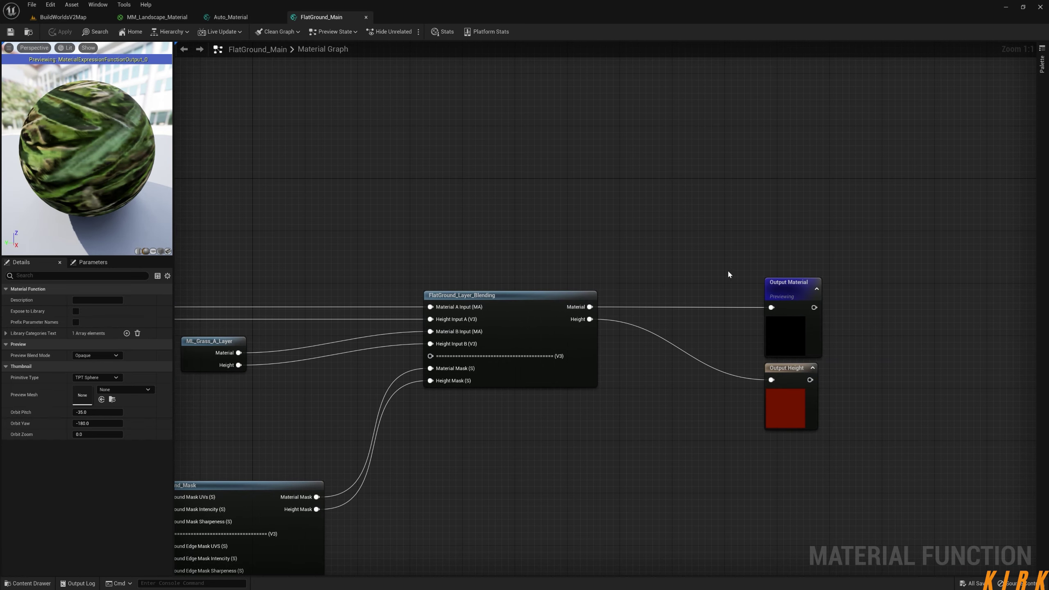
left_click_drag(729, 270, 623, 321)
right_click_drag(521, 407, 836, 353)
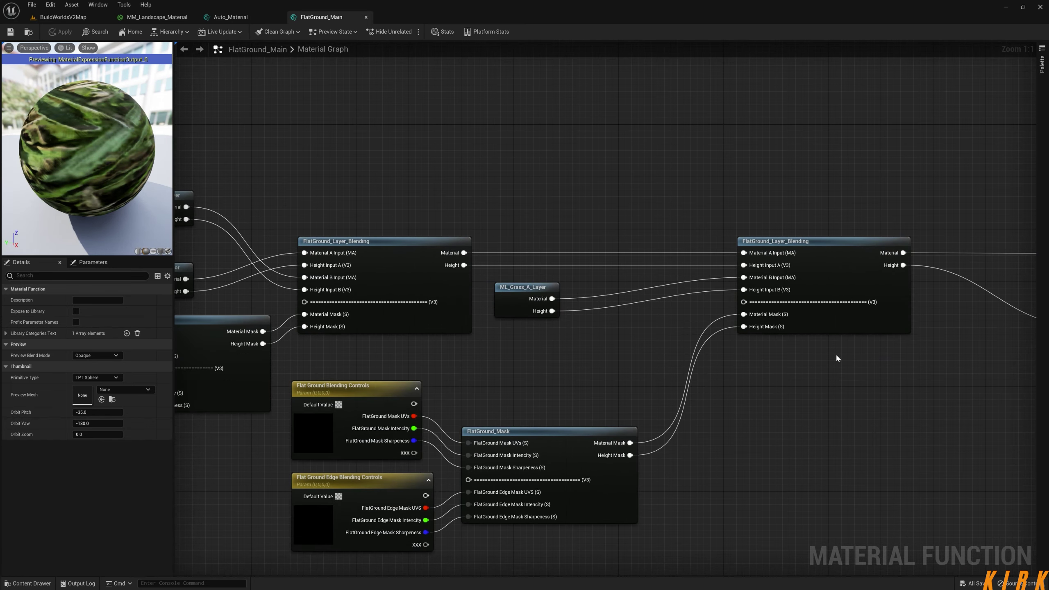
right_click_drag(572, 351, 829, 350)
left_click_drag(899, 151, 325, 317)
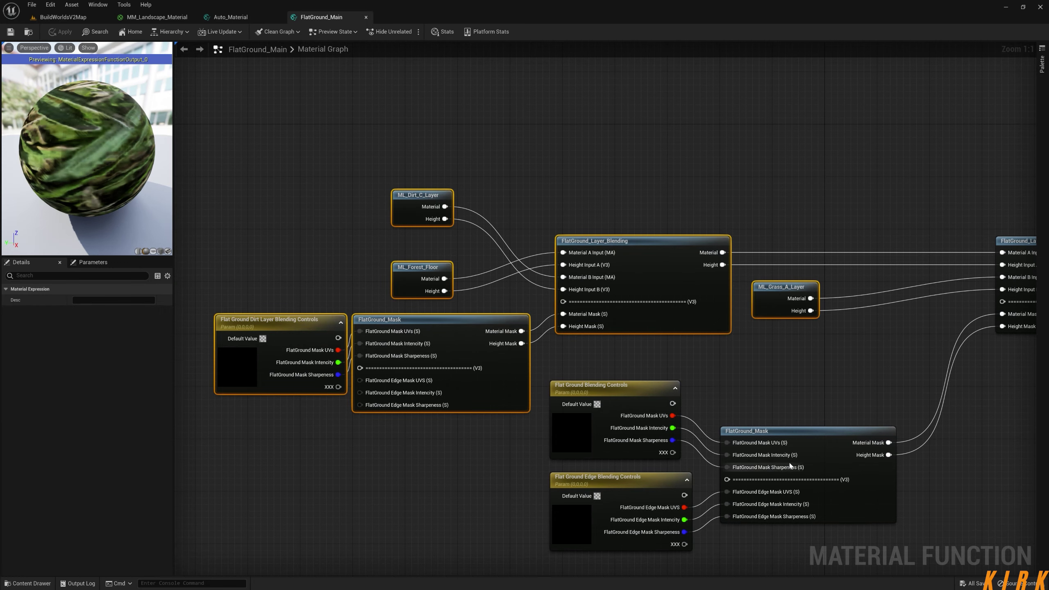
left_click(838, 176)
right_click_drag(935, 255, 584, 330)
left_click_drag(620, 302, 500, 336)
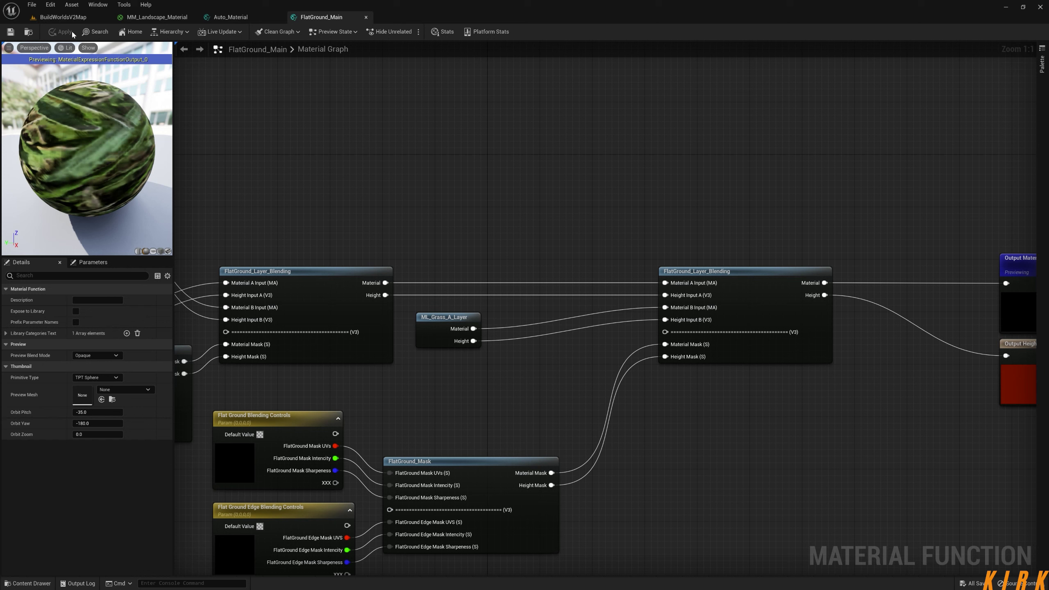
Place the FlatGround_Main node close beside the final Layer_Blending node in Auto_Material, and save and close that function
left_click(280, 17)
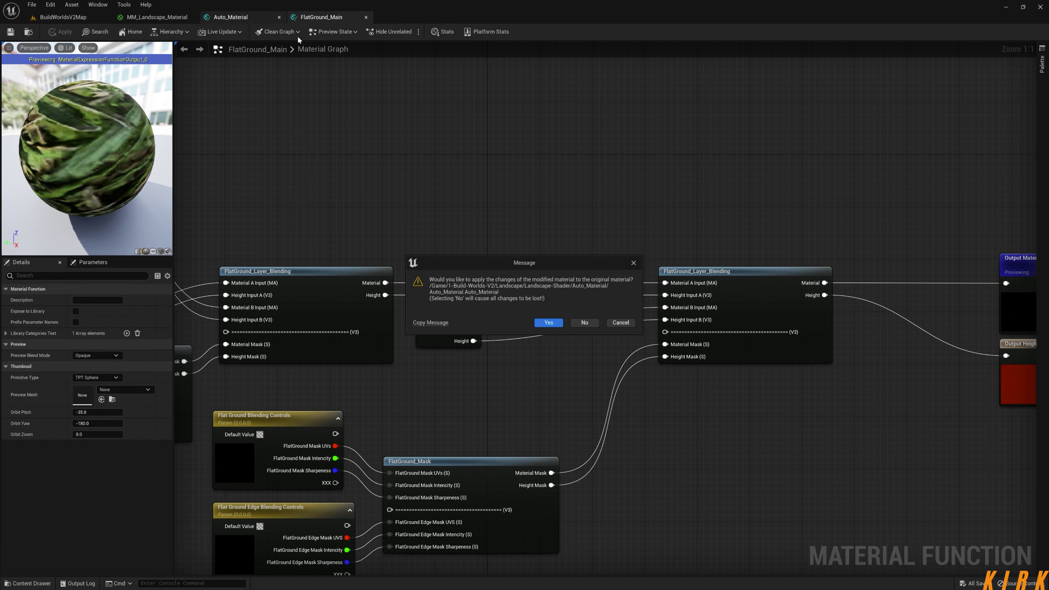
left_click(621, 323)
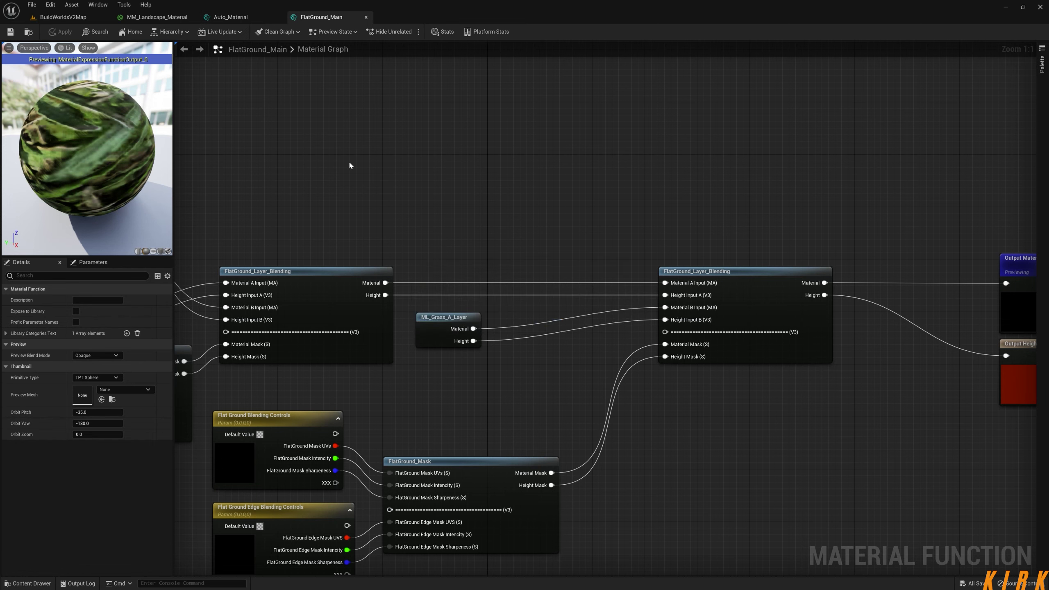
left_click(244, 17)
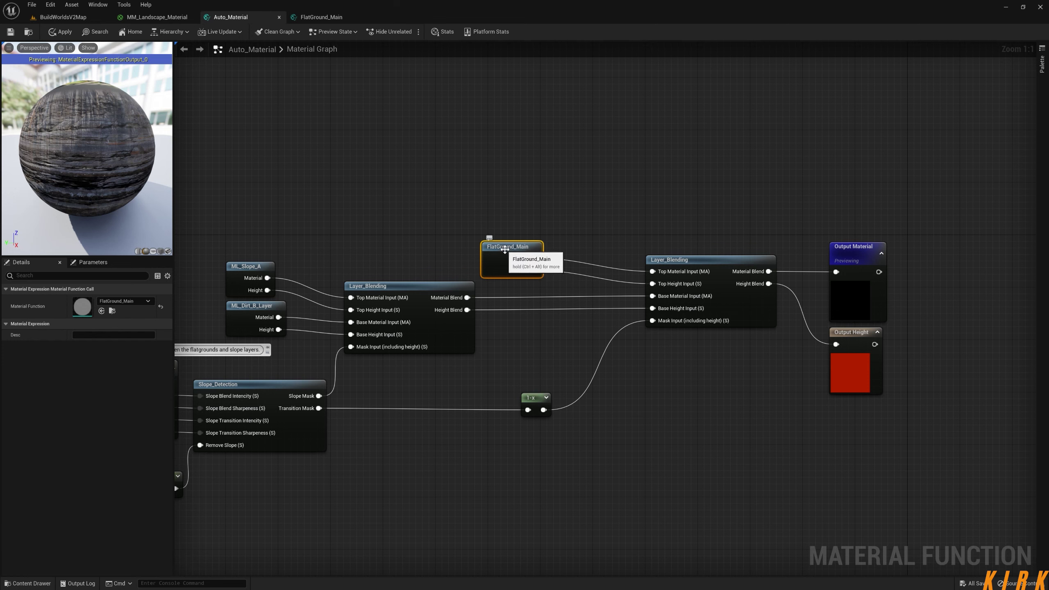
left_click_drag(507, 249, 579, 250)
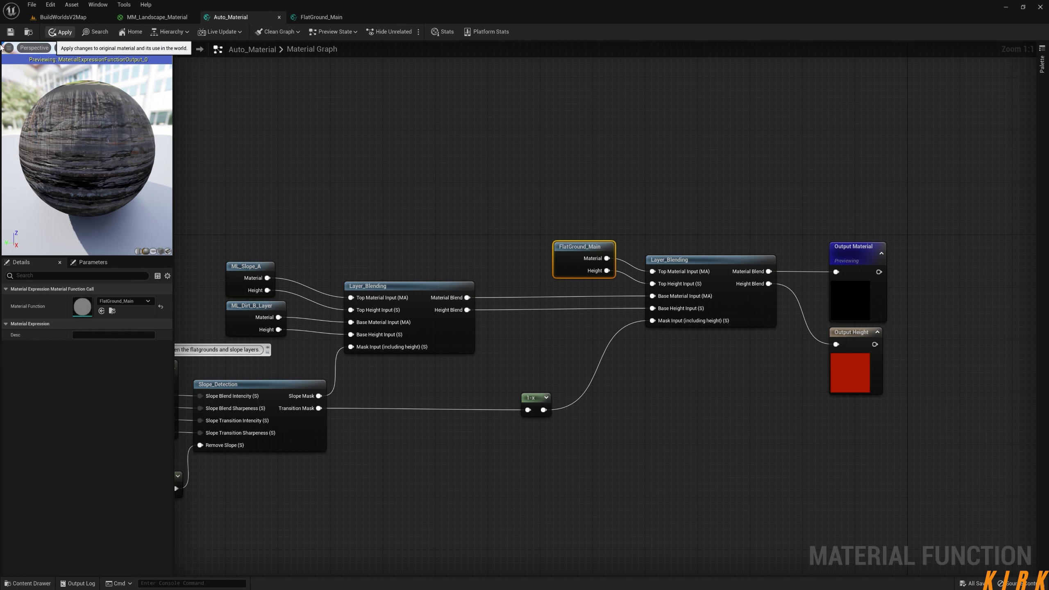
left_click(11, 32)
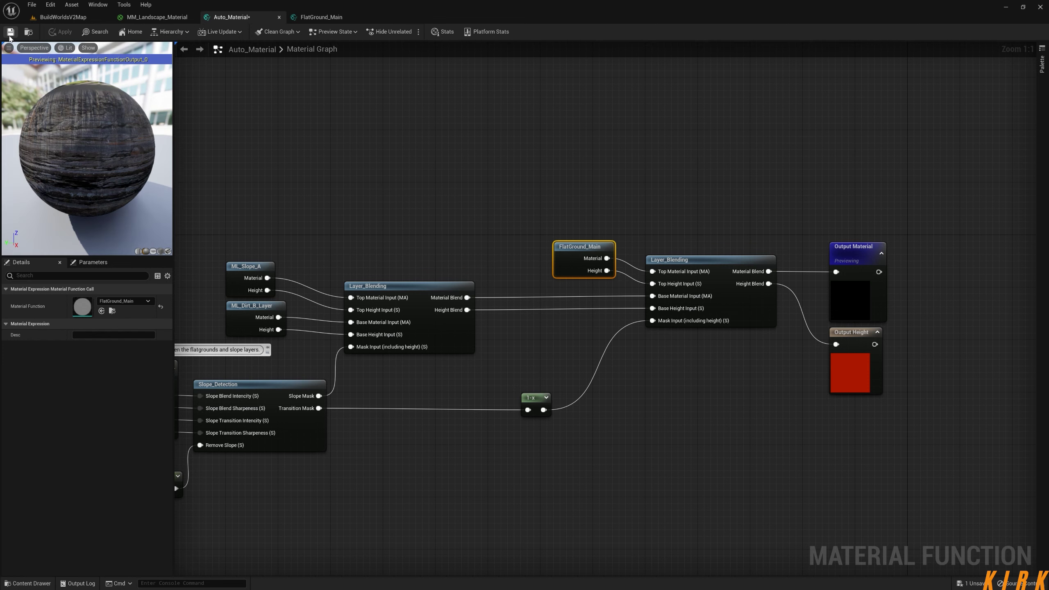
left_click(279, 18)
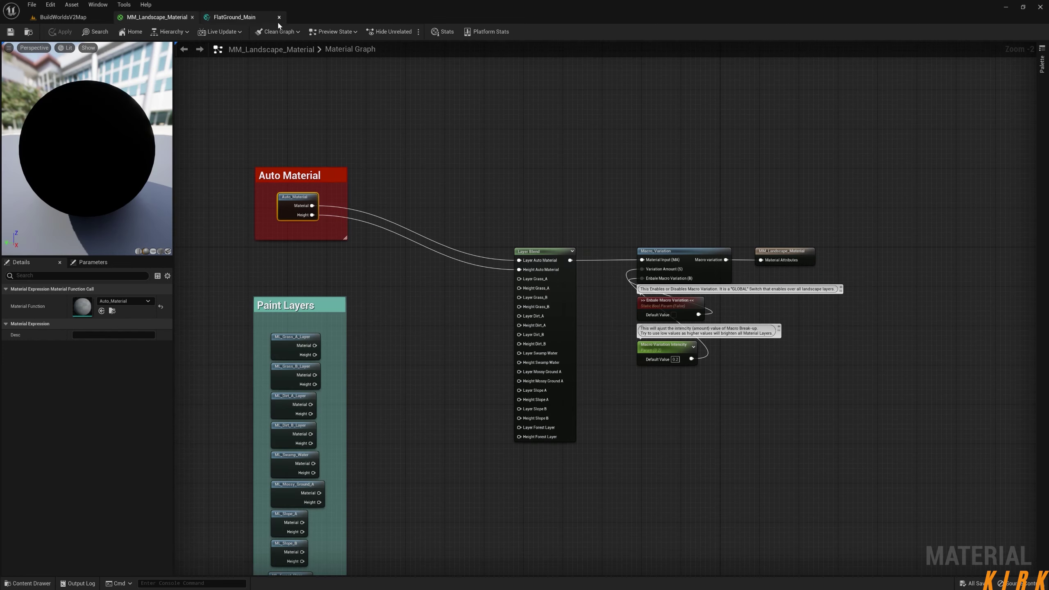
Create a material function named Surface_Normals in the Landscape-Shader Functions folder and open its graph
left_click(64, 17)
left_click(45, 584)
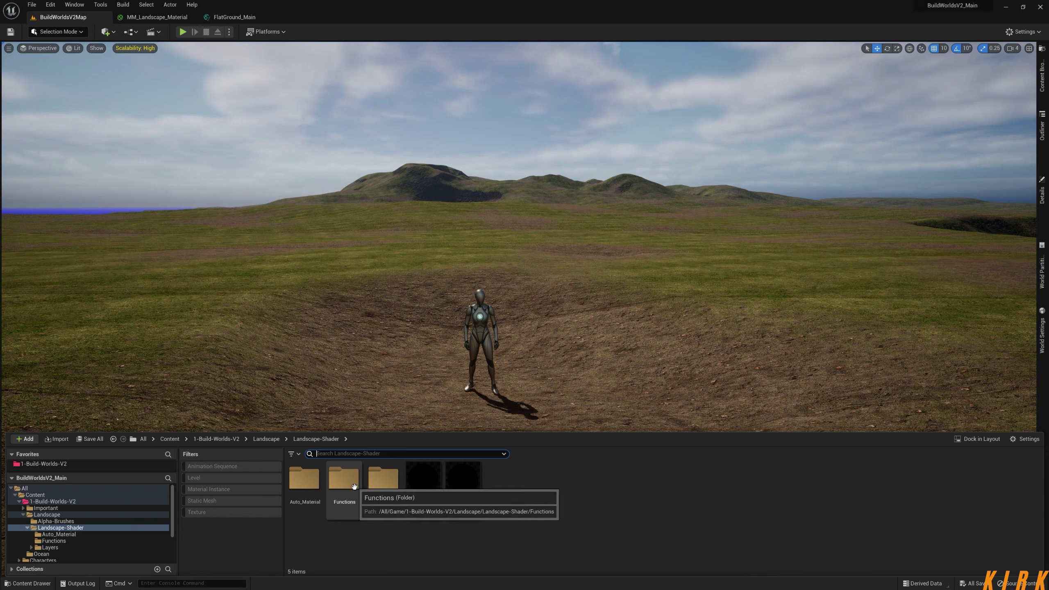
double_click(348, 478)
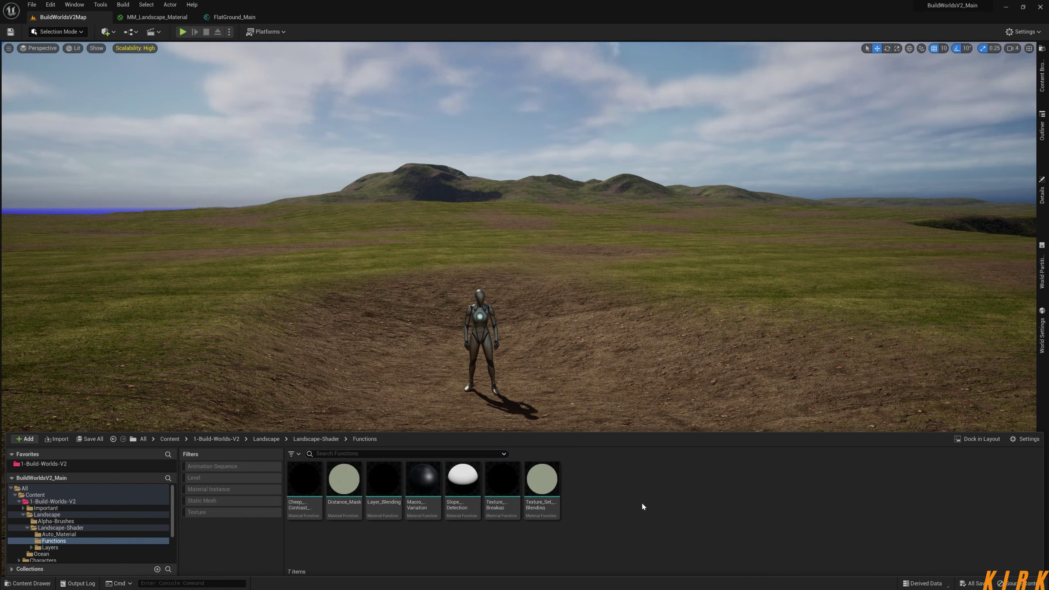
right_click(628, 485)
mouse_move(674, 413)
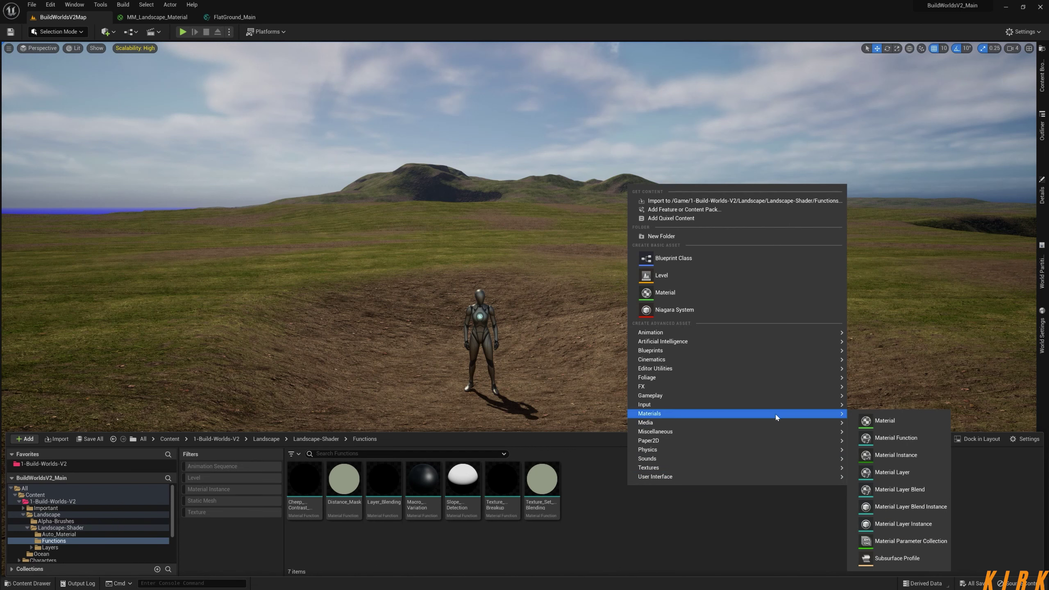
left_click(897, 438)
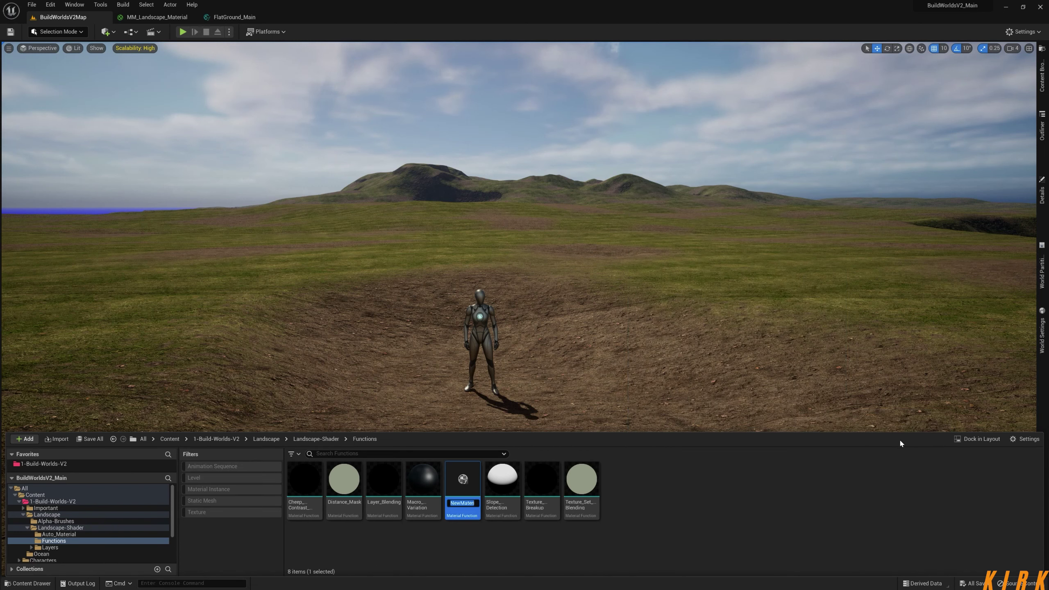
type("Surface_")
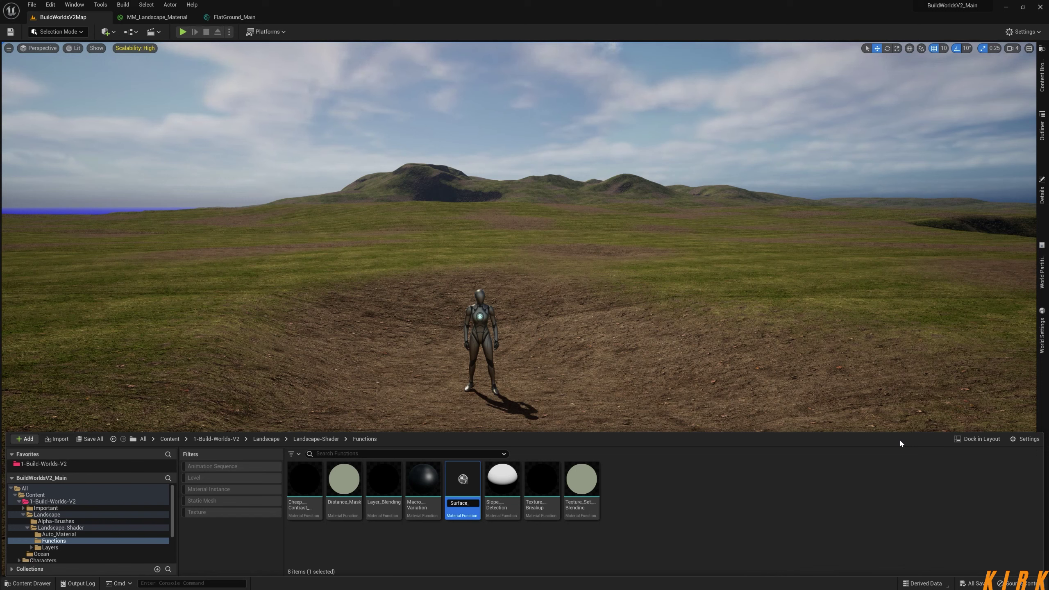
type("Normals")
key("Return")
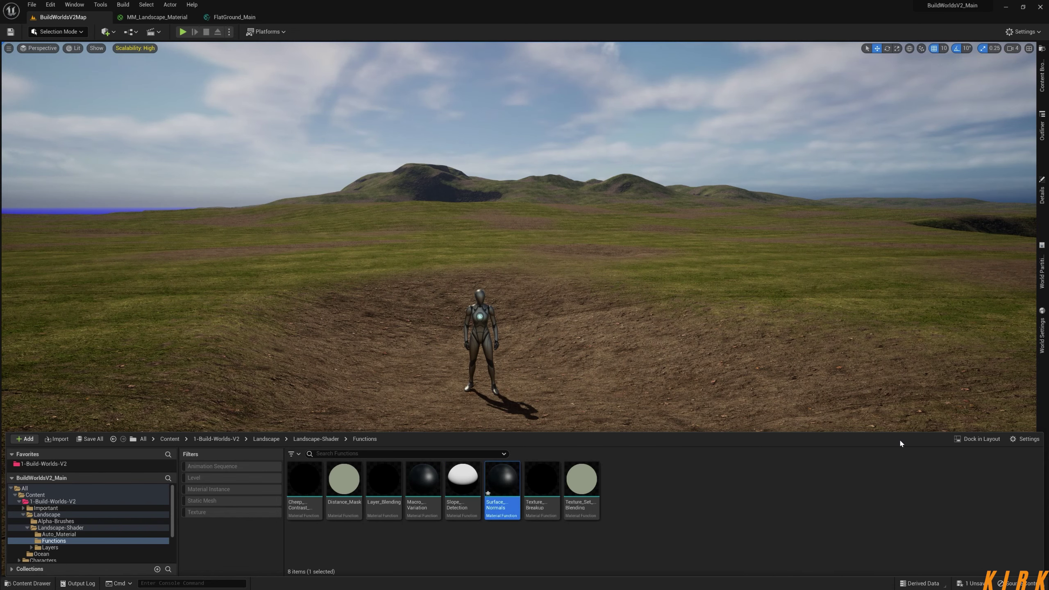
double_click(502, 481)
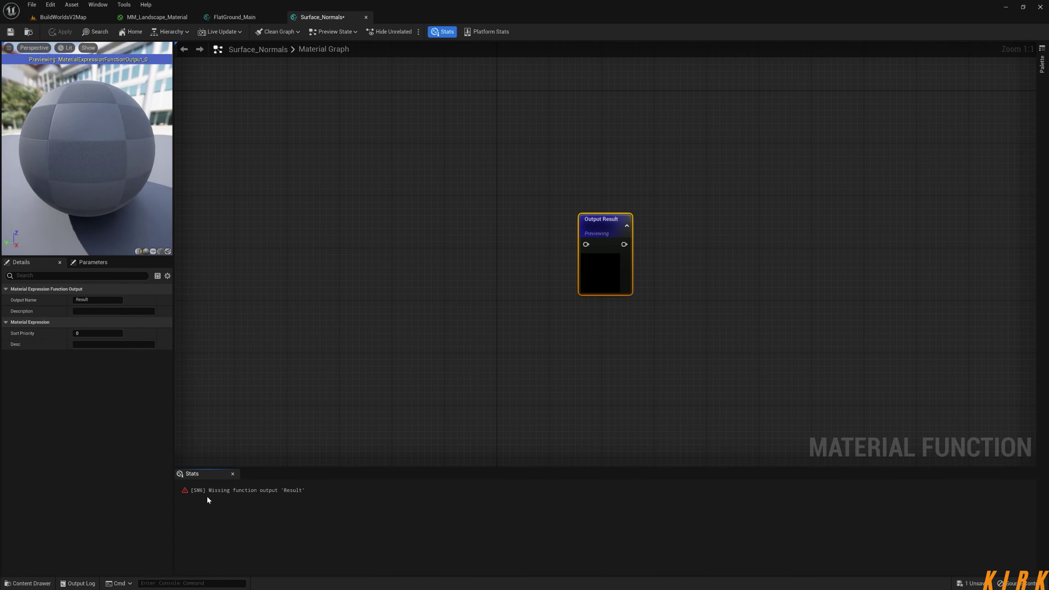
right_click_drag(461, 345, 574, 344)
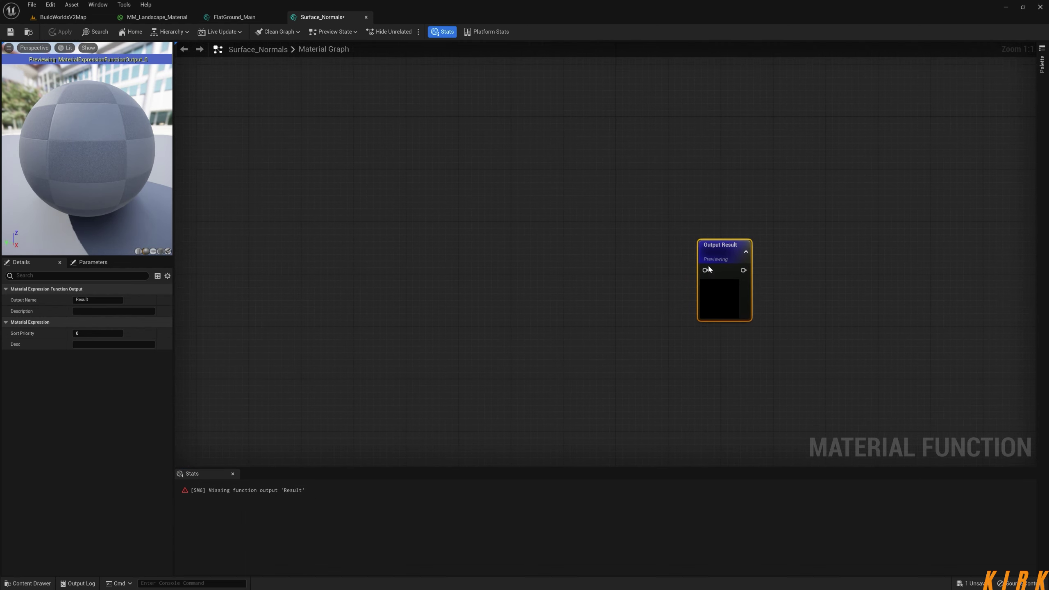
Hide the compile statistics in the Surface_Normals function editor to free up space around the output node
left_click_drag(709, 269, 478, 285)
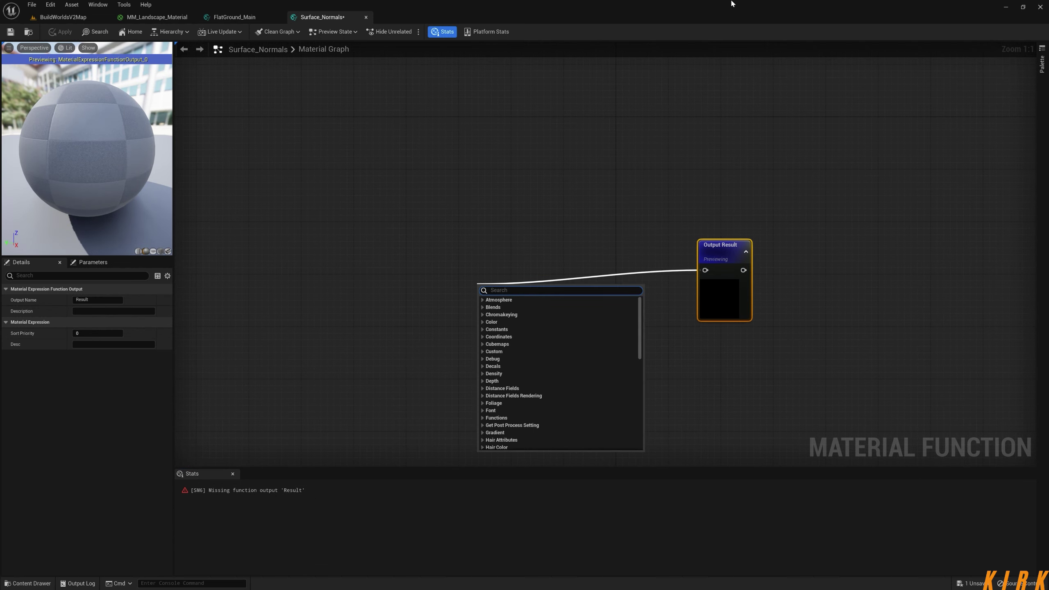
left_click(396, 107)
left_click(442, 32)
right_click_drag(424, 192, 536, 183)
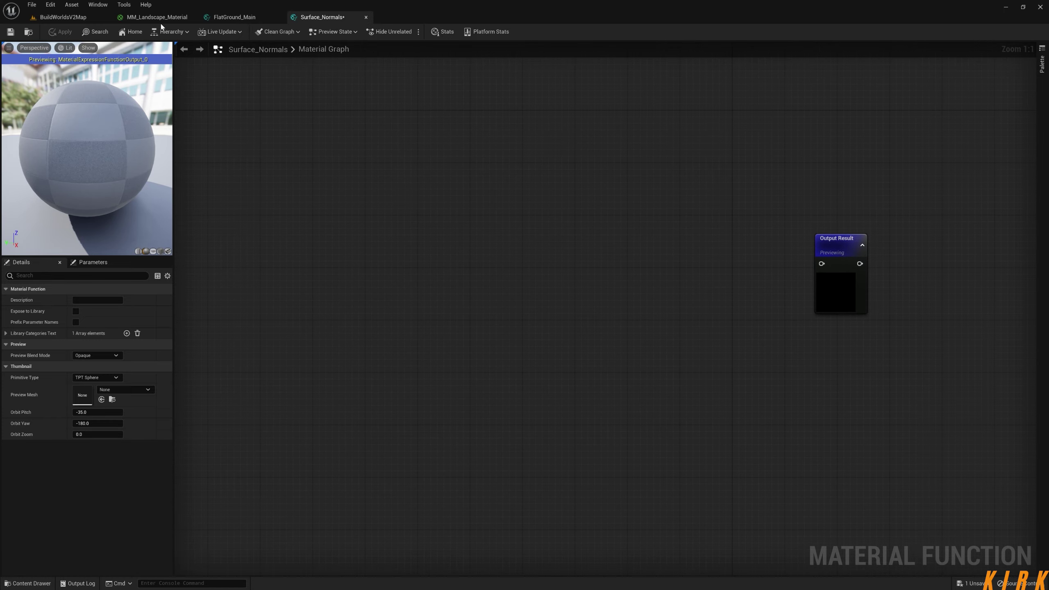
Check the ML_Grass_A_Layer material connection to the final layer blending in FlatGround_Main, and return to Surface_Normals
left_click(234, 16)
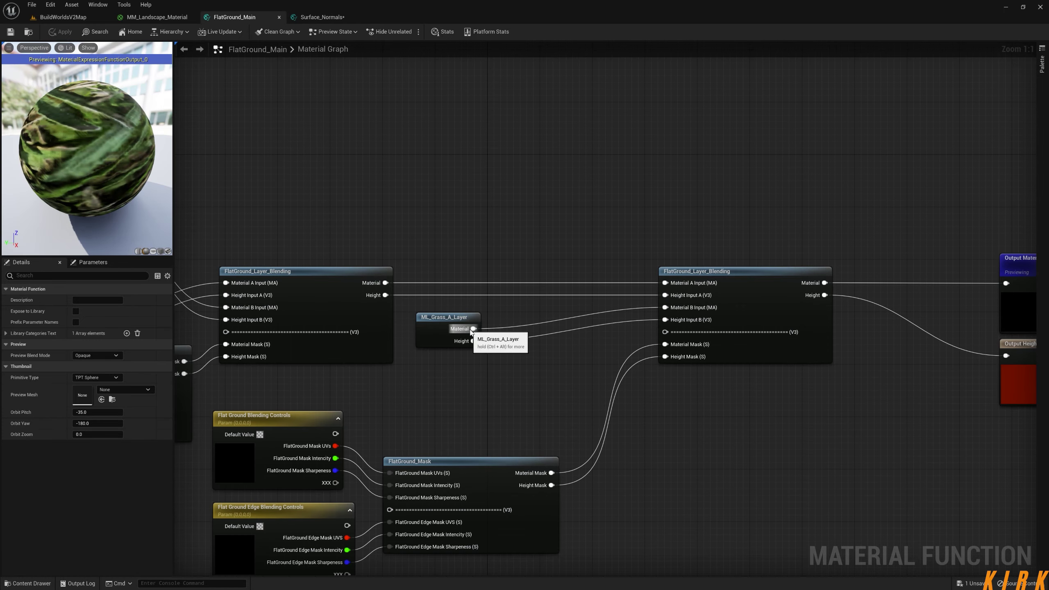
left_click_drag(472, 331, 539, 315)
left_click(579, 300)
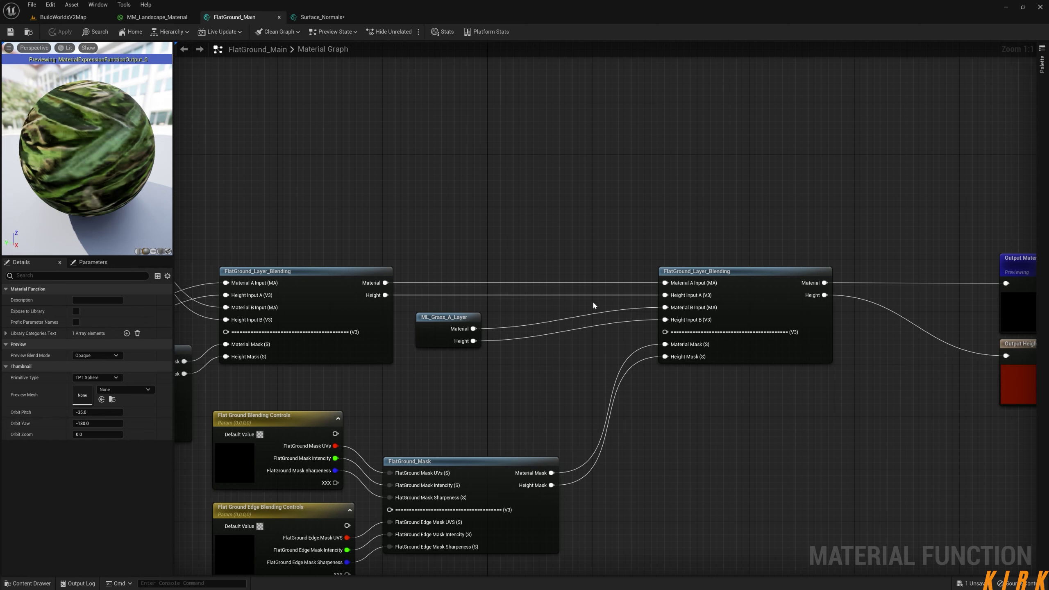
left_click_drag(597, 301, 507, 330)
left_click(322, 17)
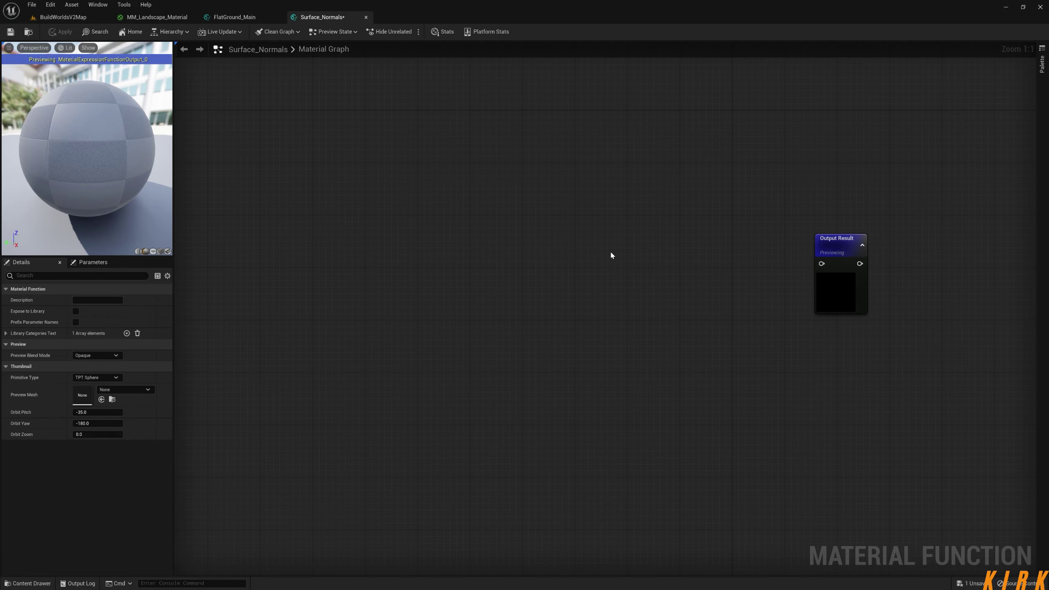
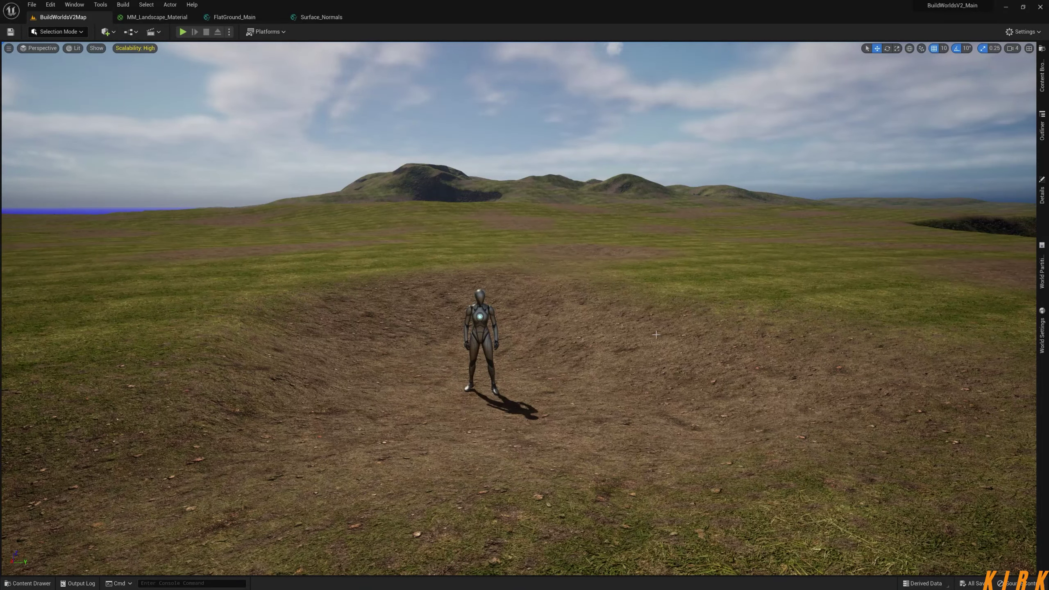
Add the Surface_Normals function from the Landscape-Shader Functions folder beside ML_Grass_A_Layer in the FlatGround_Main graph
right_click_drag(519, 309, 562, 324)
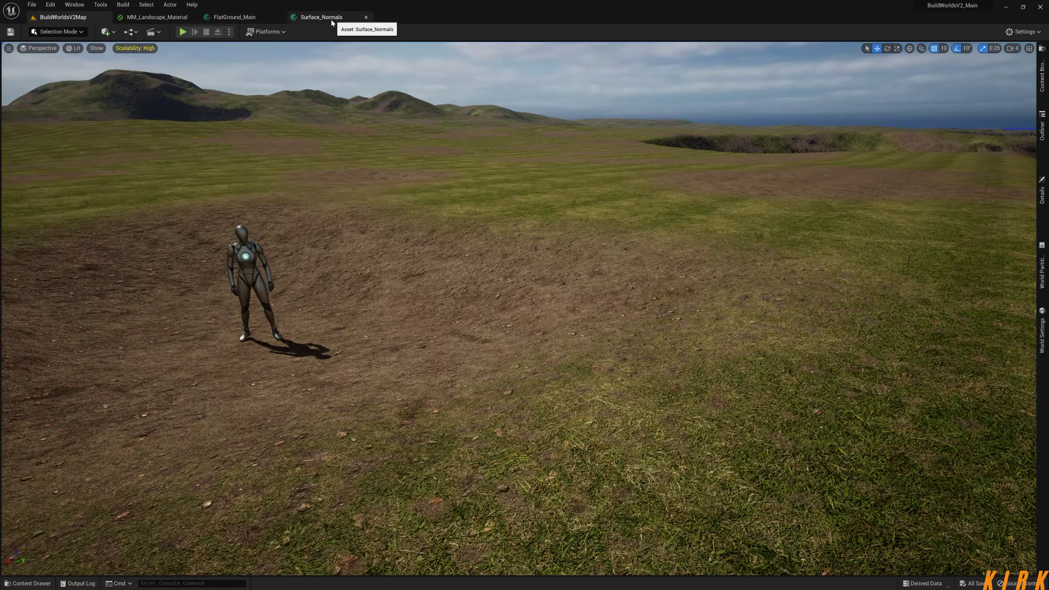
left_click(234, 17)
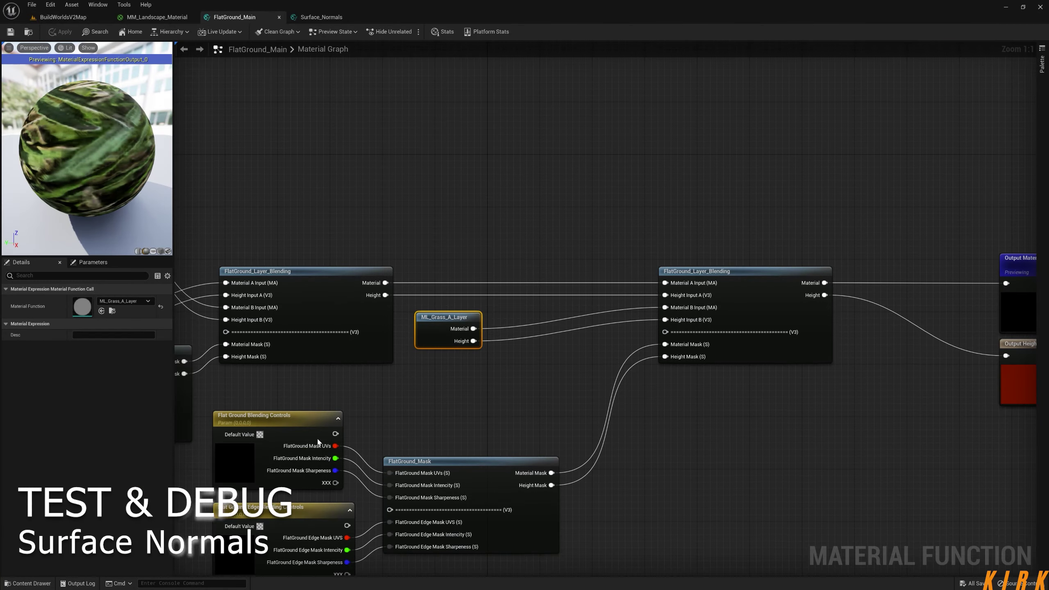
left_click(28, 583)
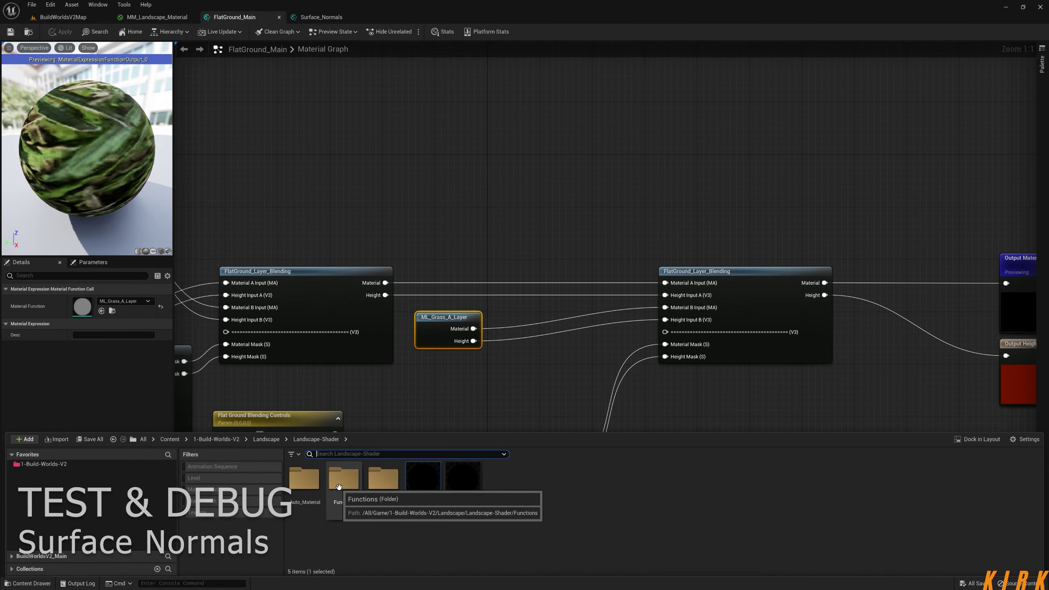
double_click(347, 496)
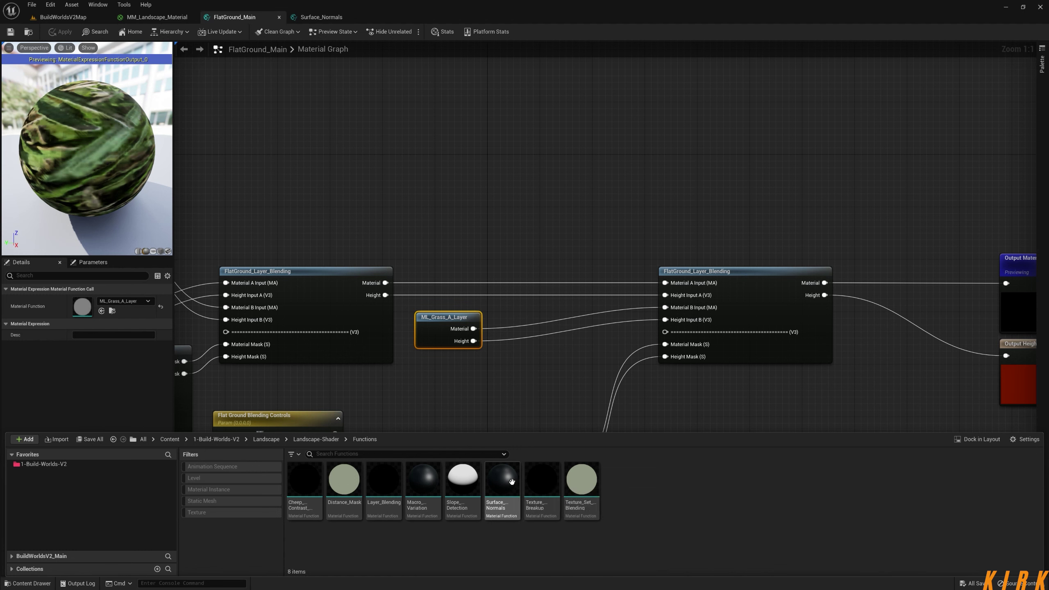
left_click_drag(502, 487, 551, 316)
Route ML_Grass_A_Layer's Material output through Surface_Normals into Material Input B of the final FlatGround_Layer_Blending, keeping the node beside the grass layer
left_click_drag(474, 329, 526, 317)
left_click_drag(591, 329, 617, 351)
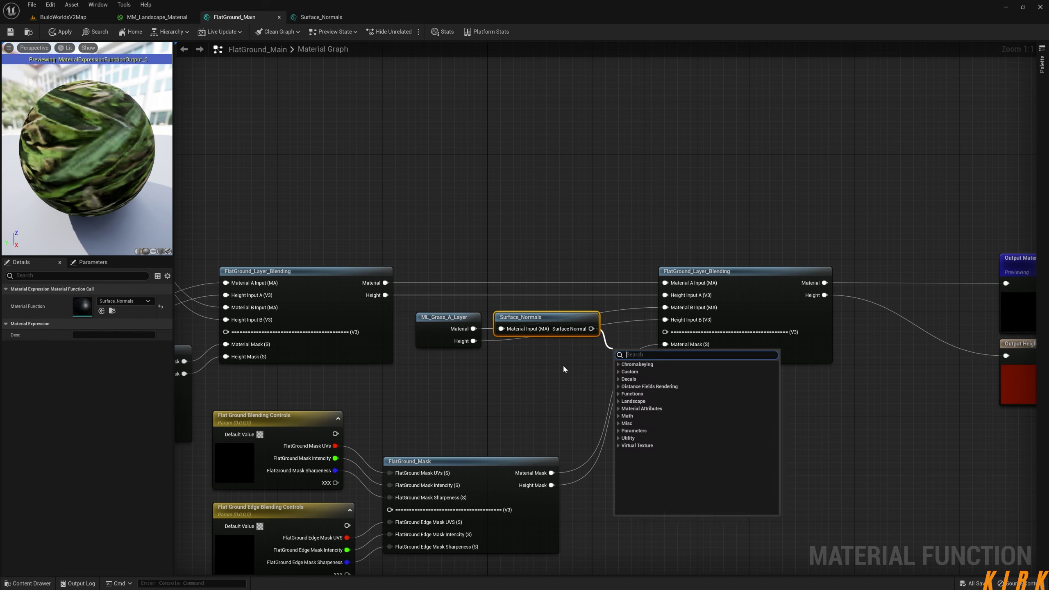
left_click(586, 363)
left_click_drag(570, 327, 570, 261)
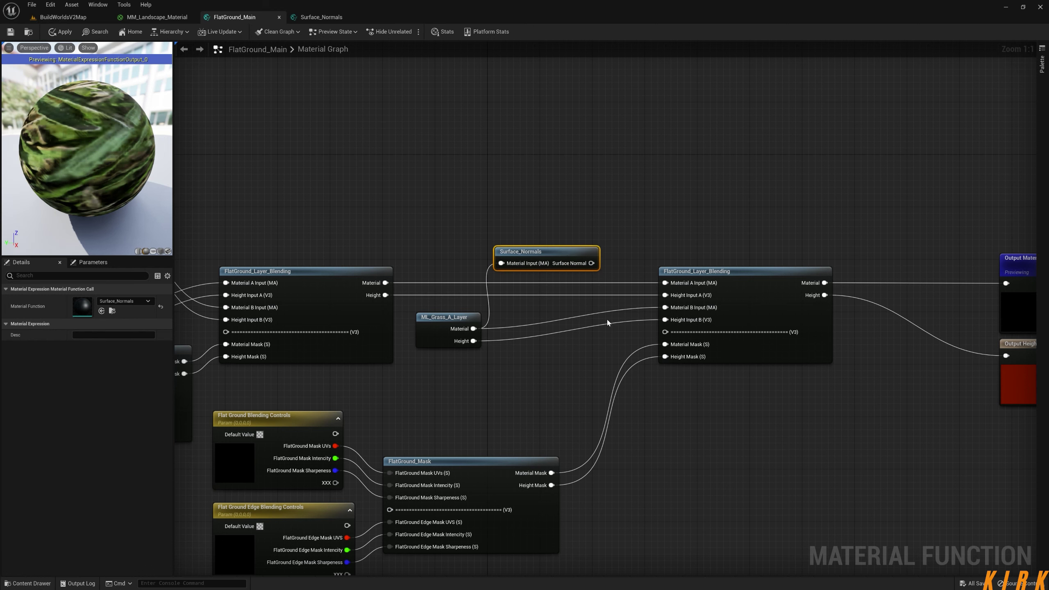
left_click_drag(591, 263, 665, 308)
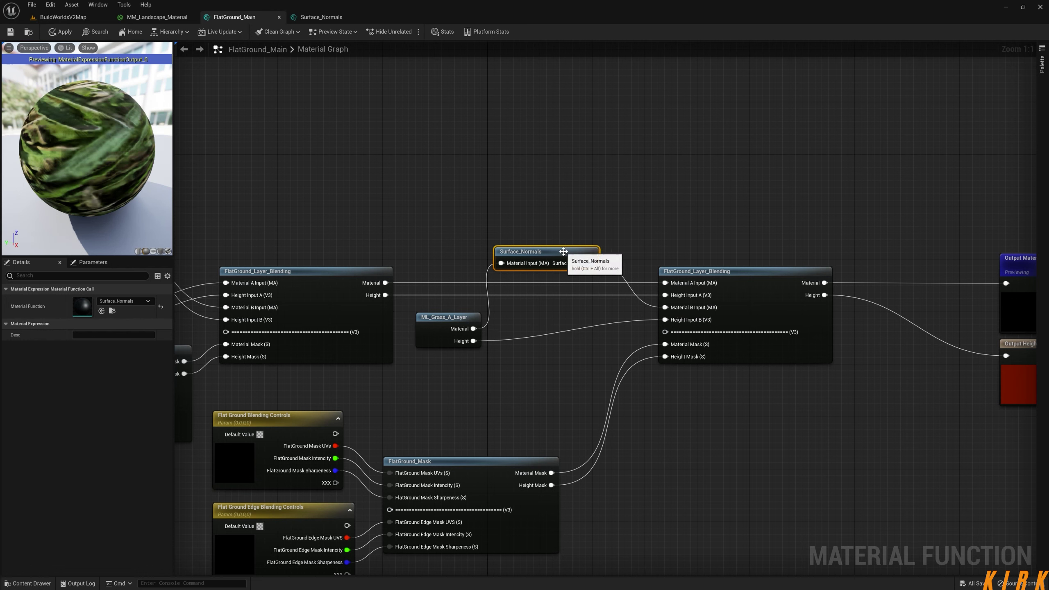
left_click_drag(567, 255, 567, 321)
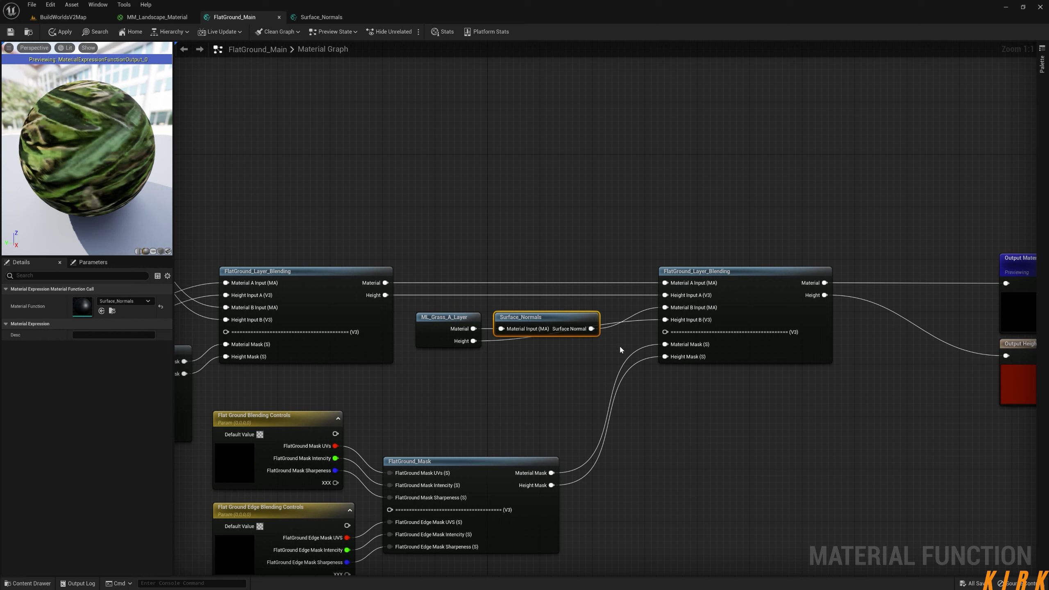
left_click(645, 340)
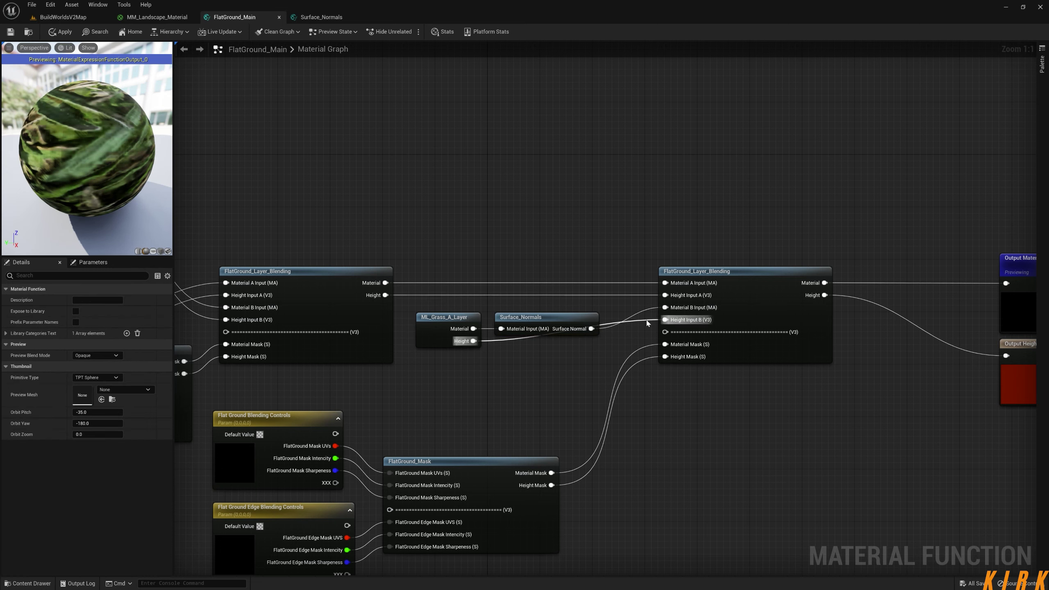
Add a reroute point to the grass layer's Height wire so that it runs below the Surface_Normals node
double_click(650, 322)
left_click_drag(652, 323, 623, 346)
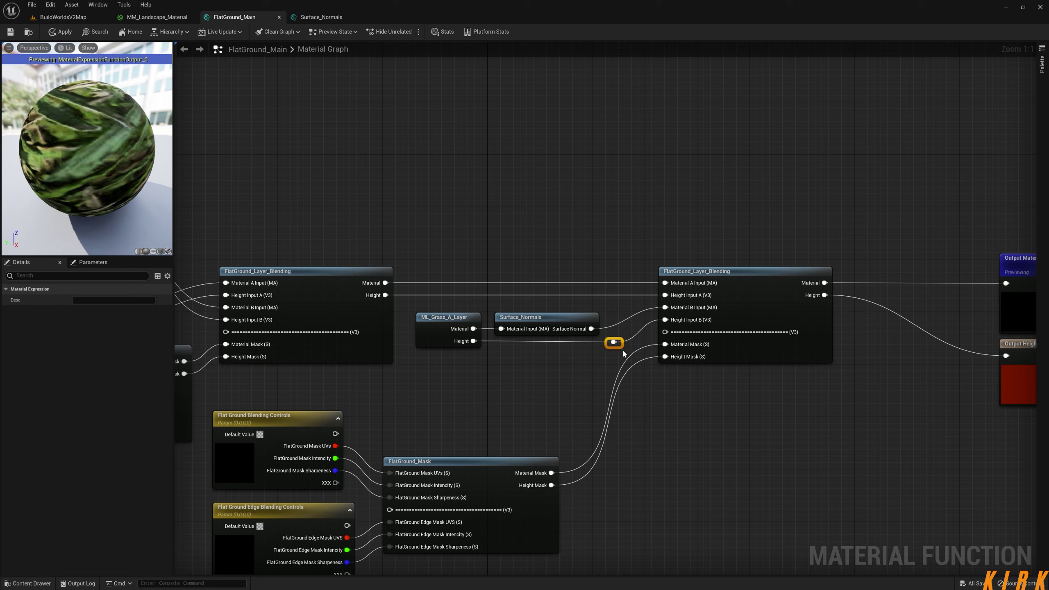
left_click(594, 387)
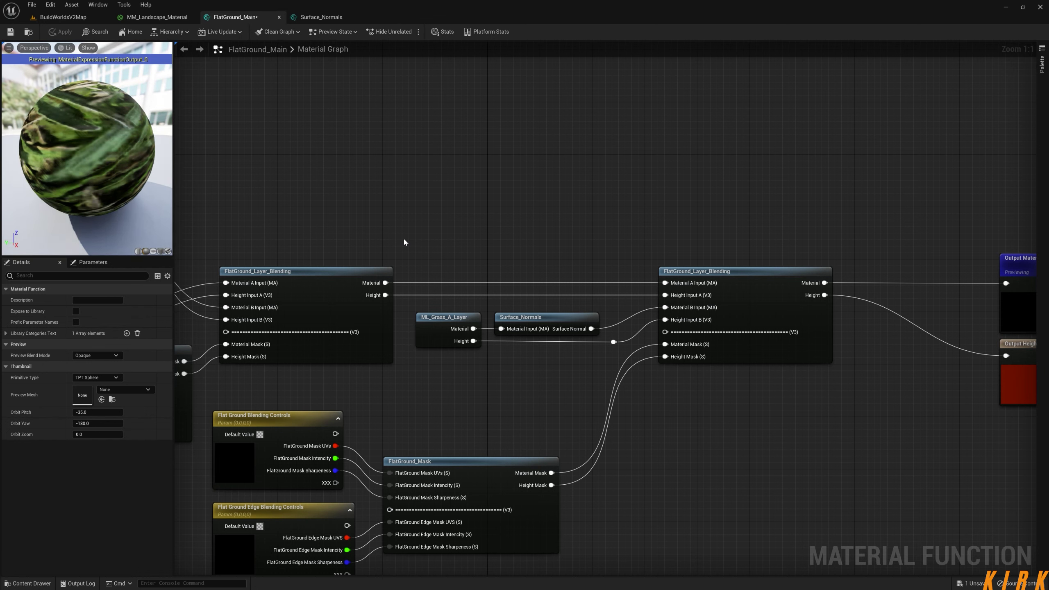
Open MM_Landscape_Material_Inst over the BuildWorldsV2Map landscape and activate the override of its Enable Surface Normals parameter
left_click(63, 16)
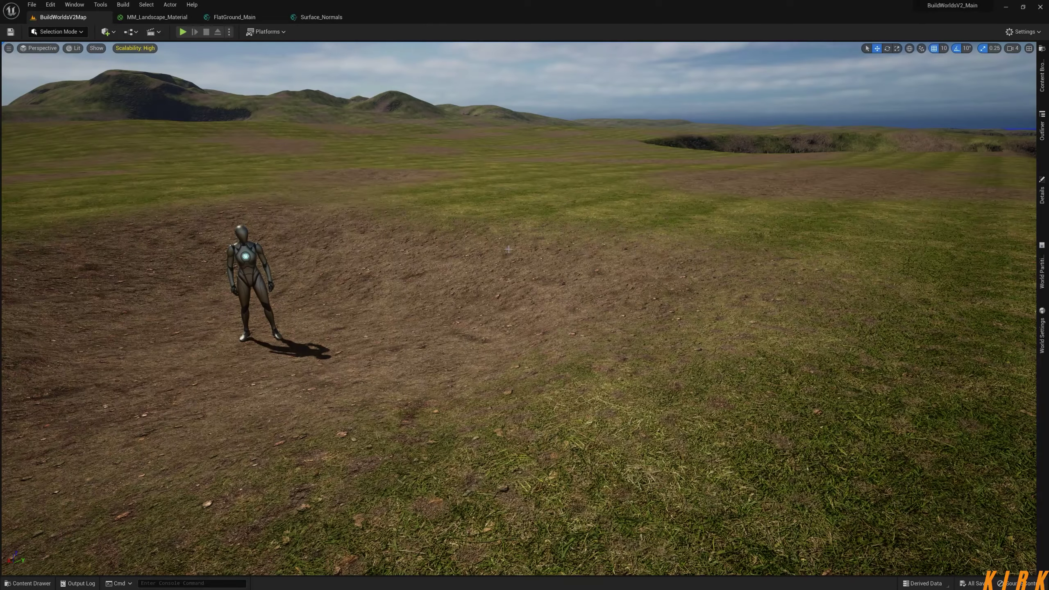
right_click_drag(520, 308, 444, 350)
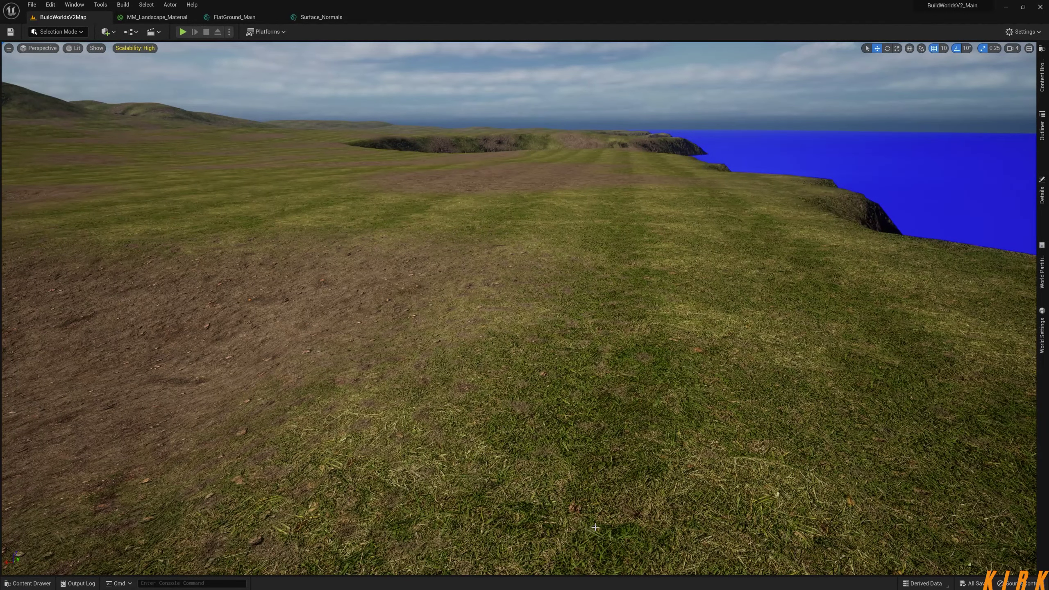
left_click(35, 584)
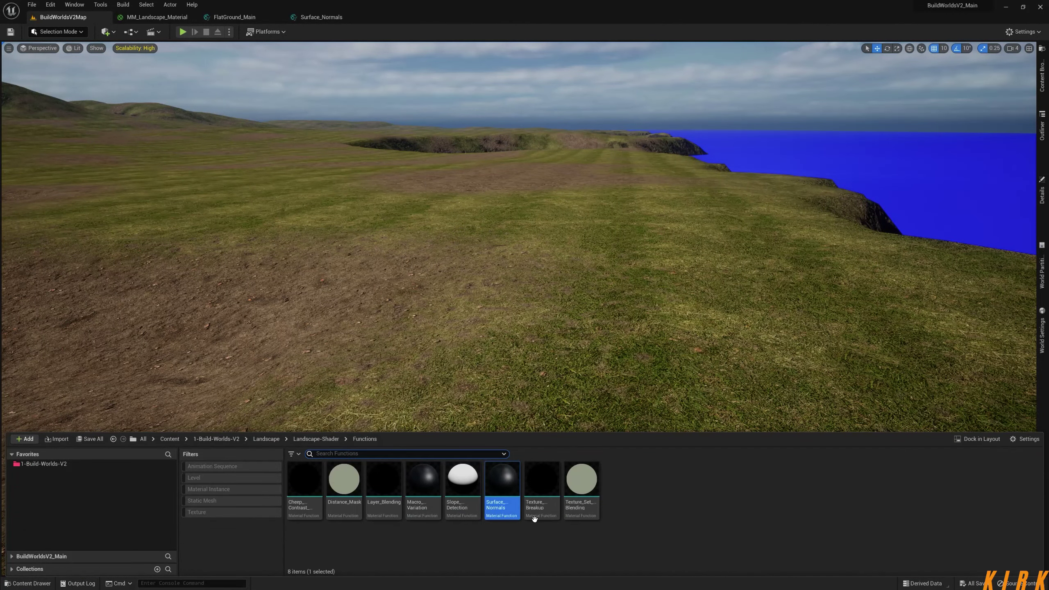
left_click(316, 439)
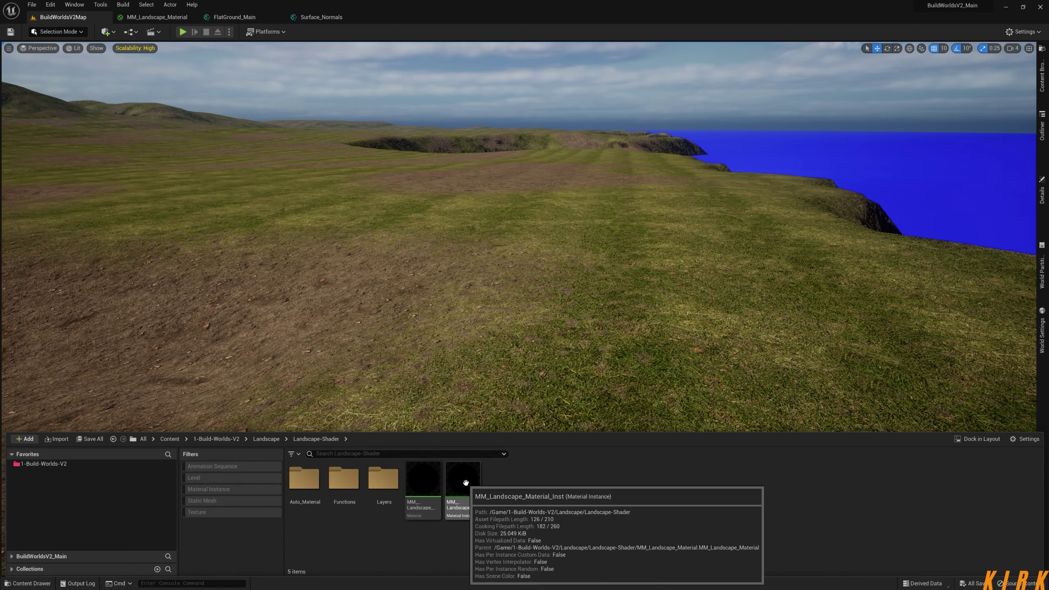
double_click(466, 483)
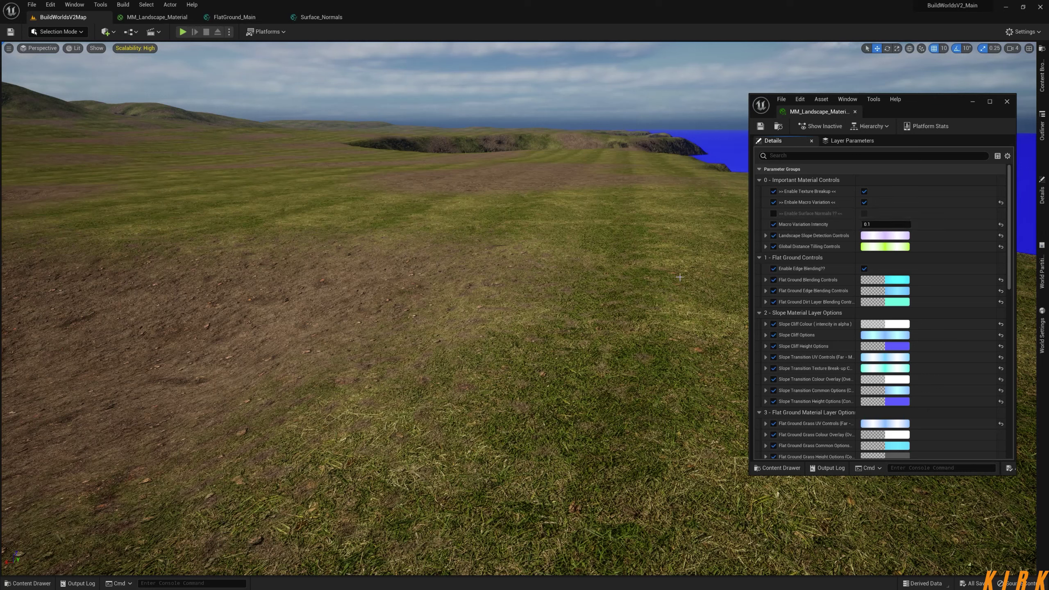
left_click(773, 214)
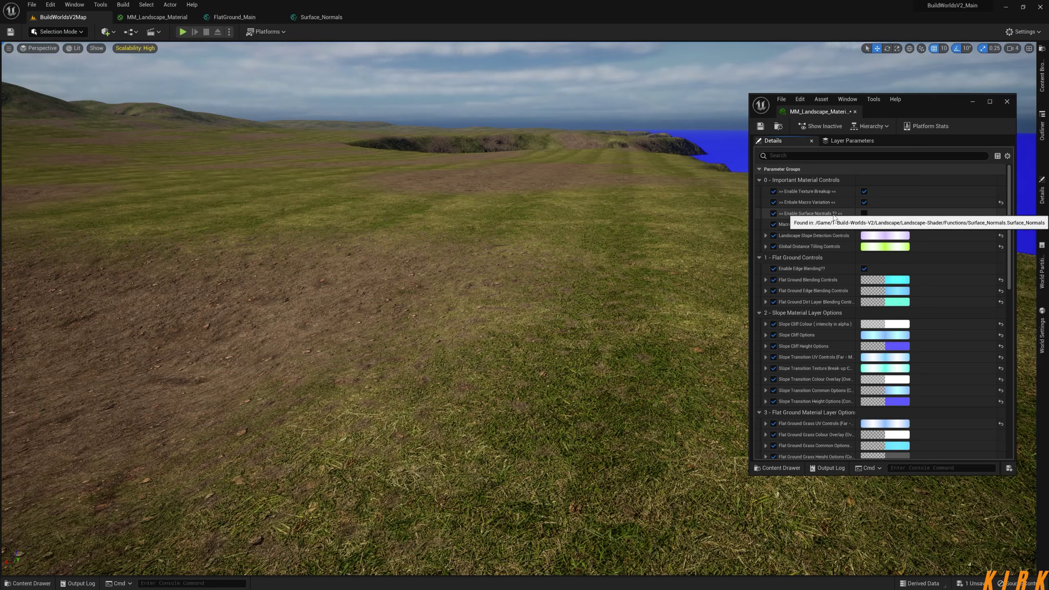
Remove the question marks from the Enable Surface Normals switch parameter's name in the Surface_Normals function
left_click(294, 18)
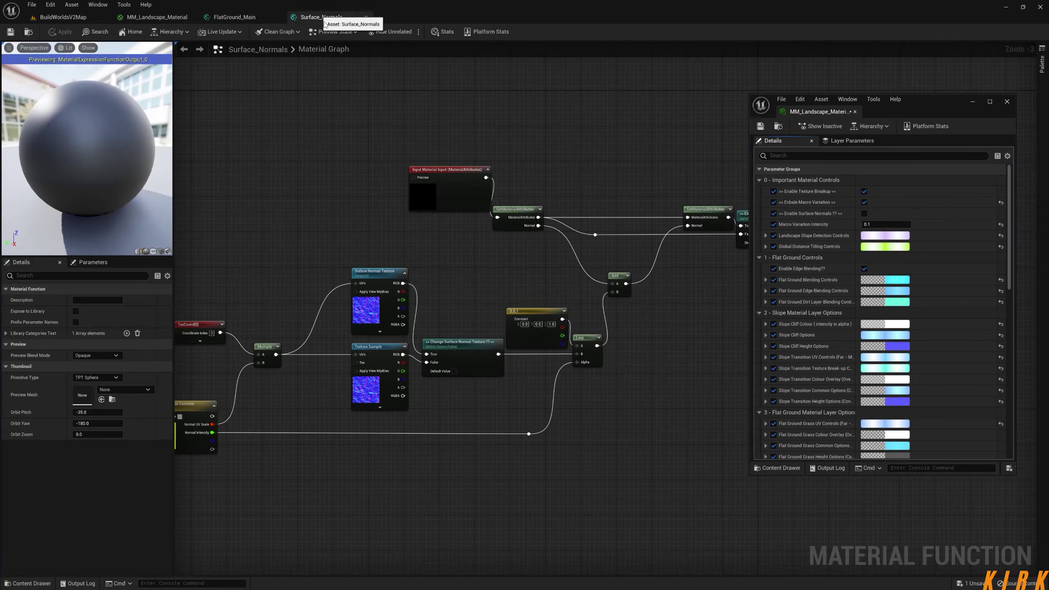
right_click_drag(643, 228, 478, 236)
left_click(477, 236)
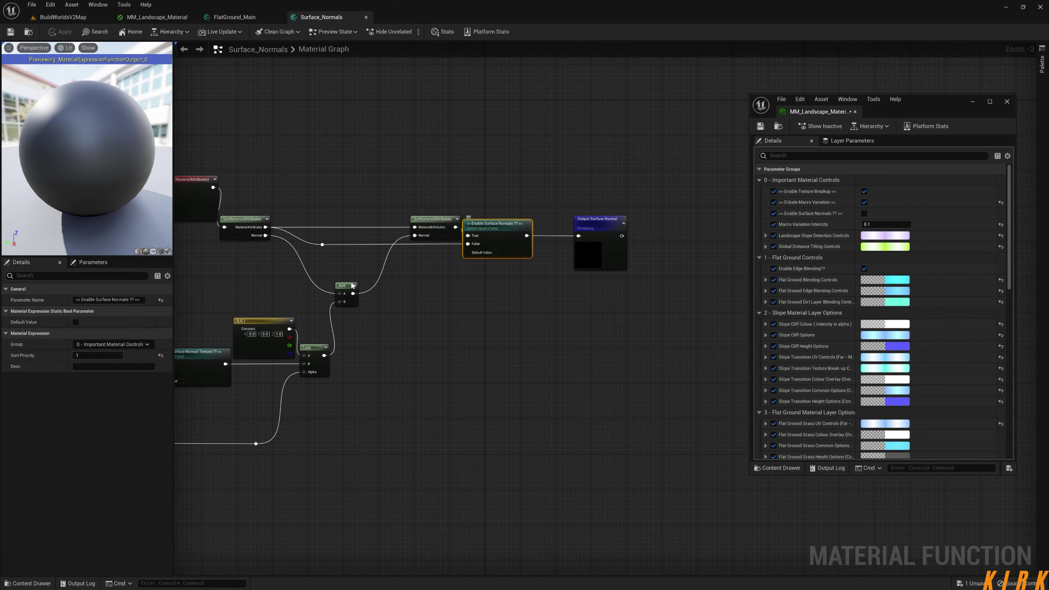
left_click(132, 300)
left_click(432, 358)
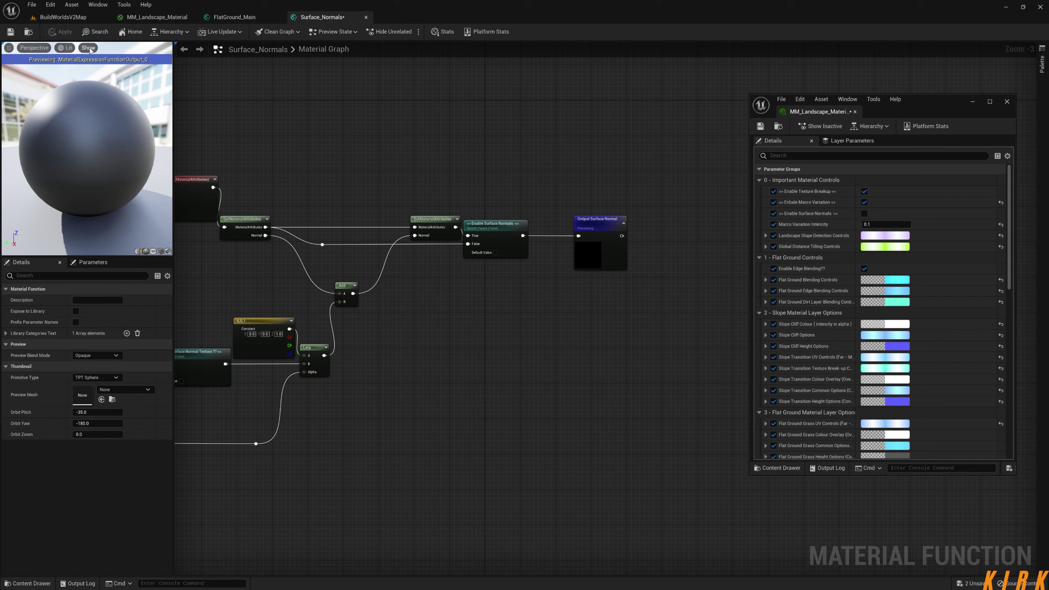
Turn on Enable Surface Normals in the landscape material instance and view the effect on the level's landscape
left_click(62, 17)
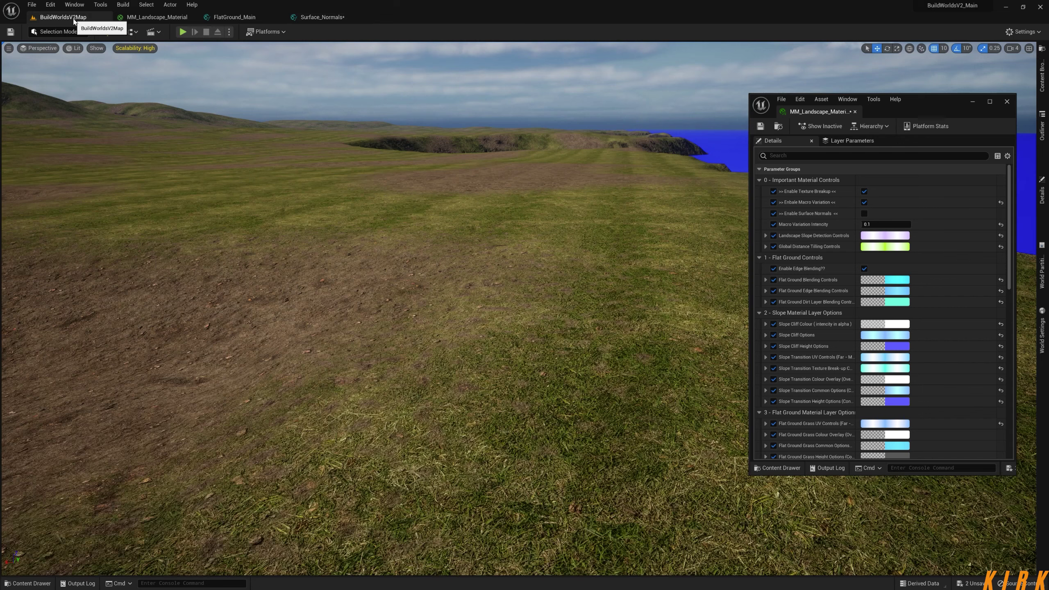
left_click(865, 213)
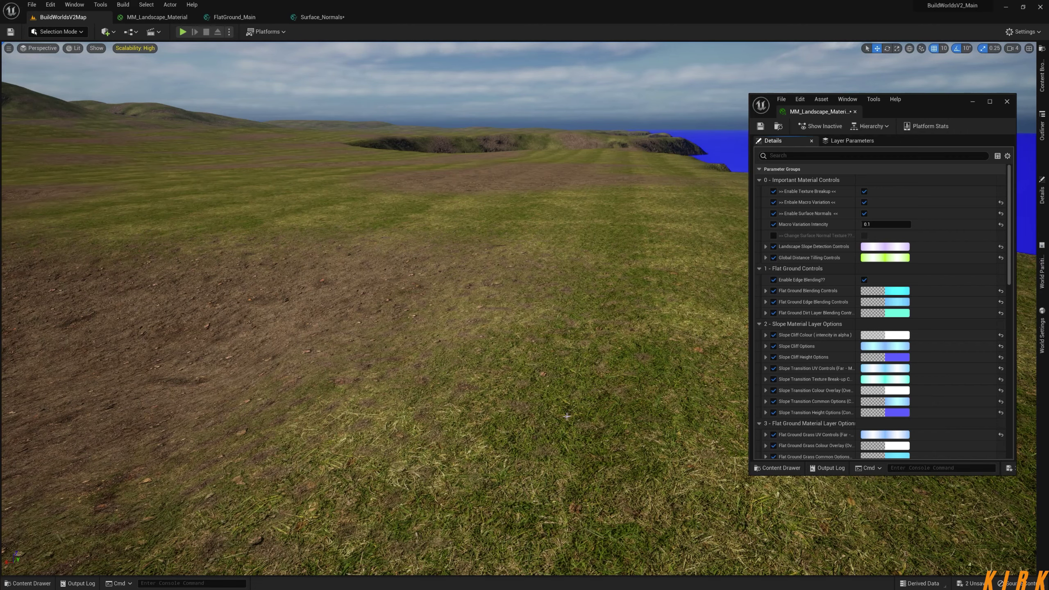
mouse_move(578, 426)
right_mouse_down()
mouse_move(451, 422)
mouse_move(570, 422)
right_mouse_up()
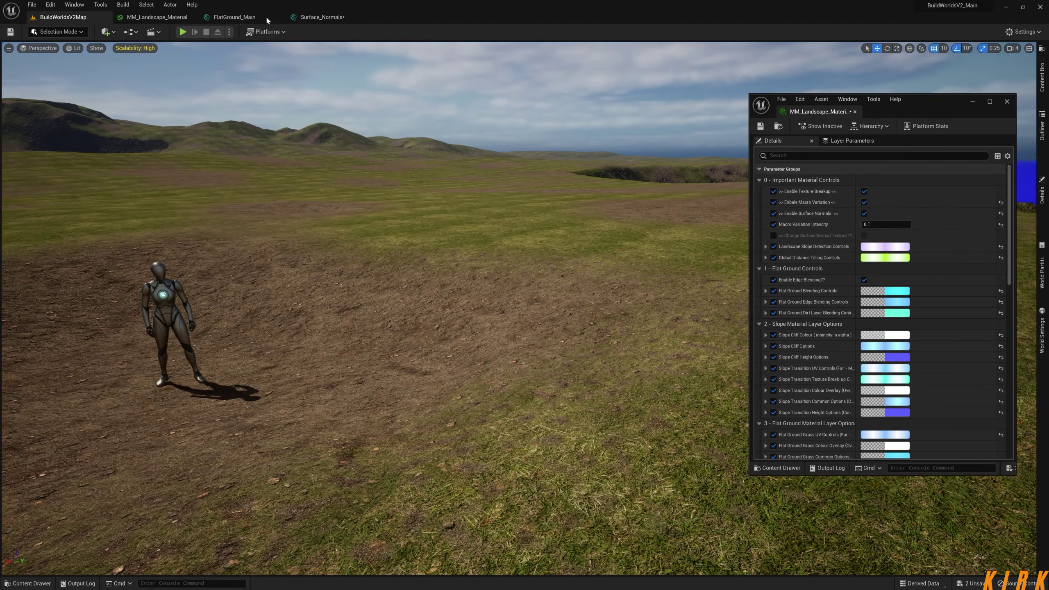
Edit the sort priority of the Surface Normal Controls parameter in Surface_Normals, apply the function, and return to the level
left_click(330, 20)
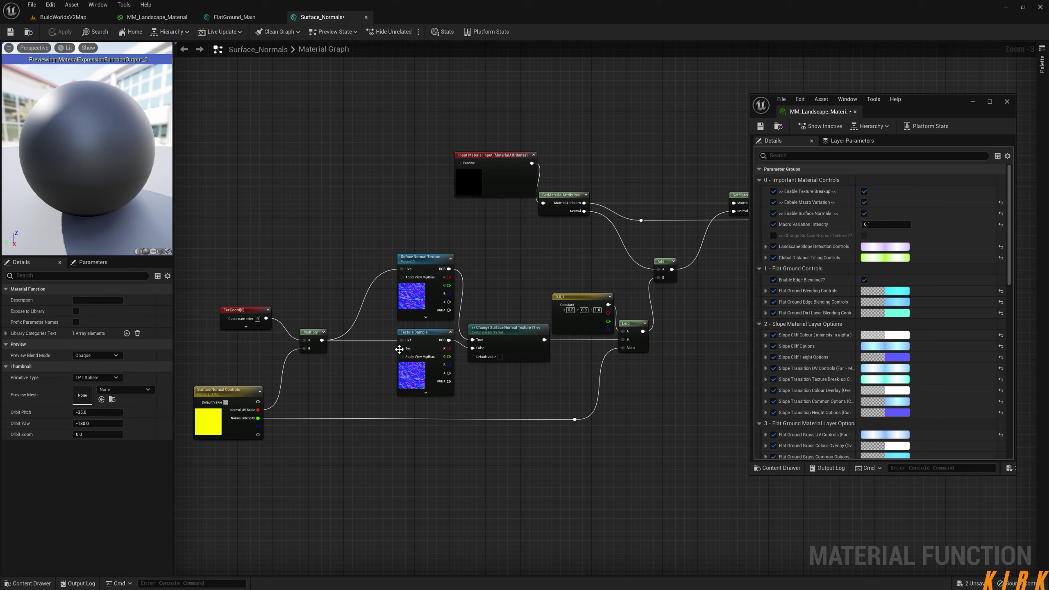
left_click(238, 394)
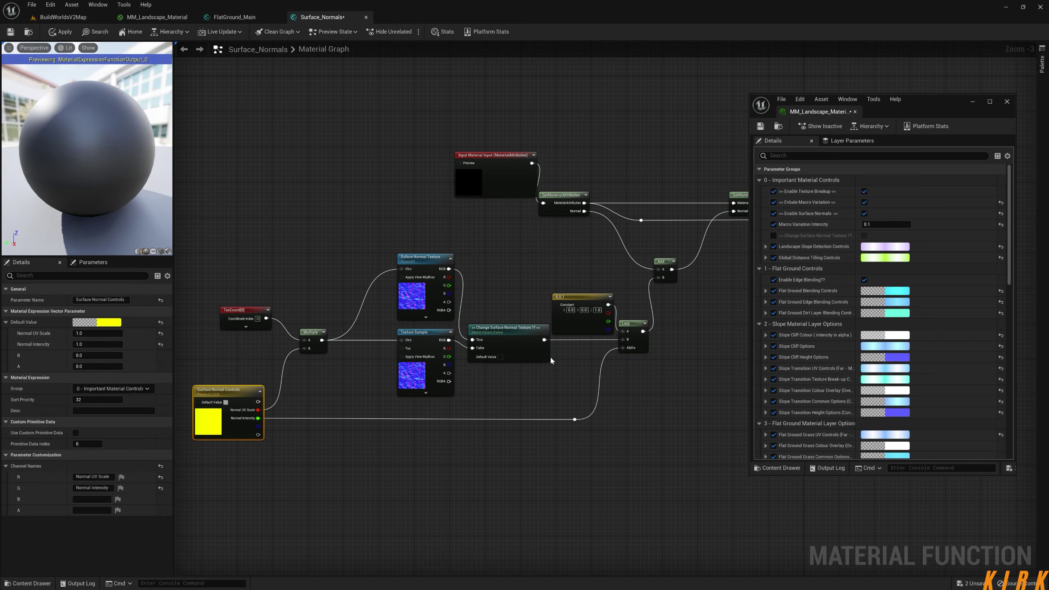
left_click(512, 343)
left_click(206, 389)
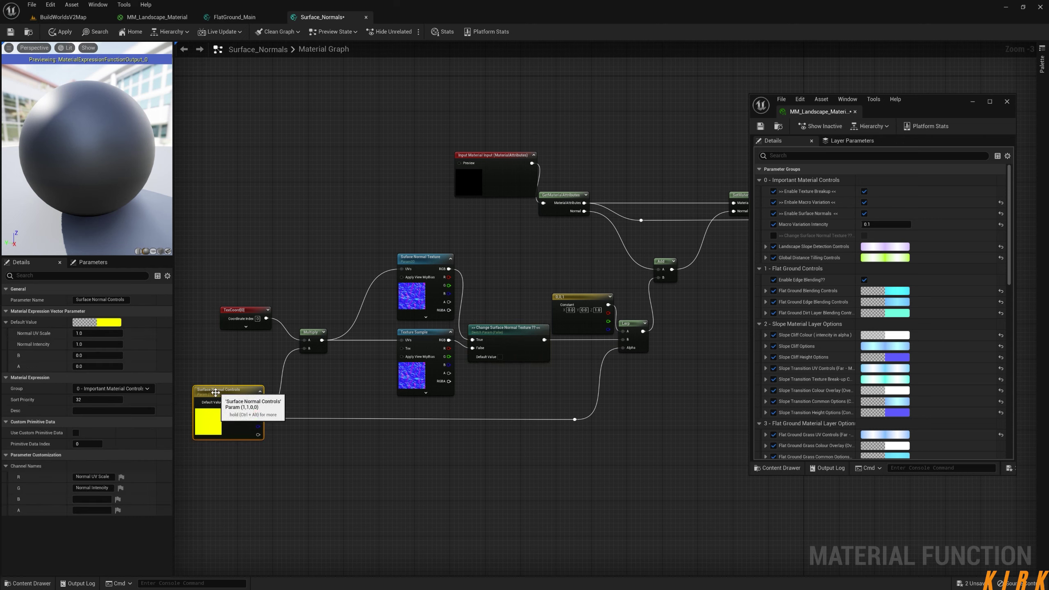
left_click(98, 400)
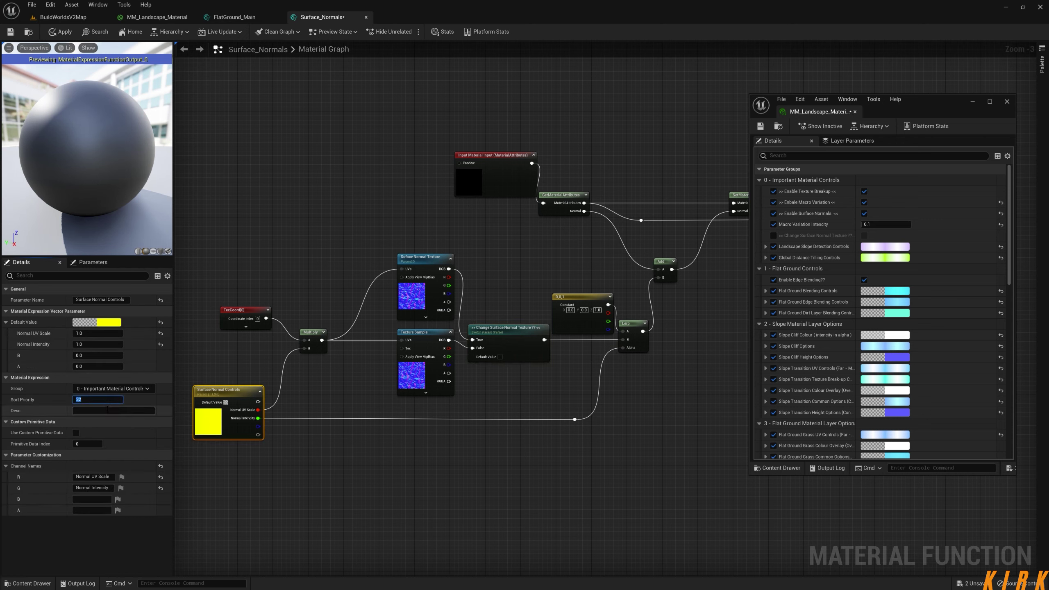
left_click(414, 445)
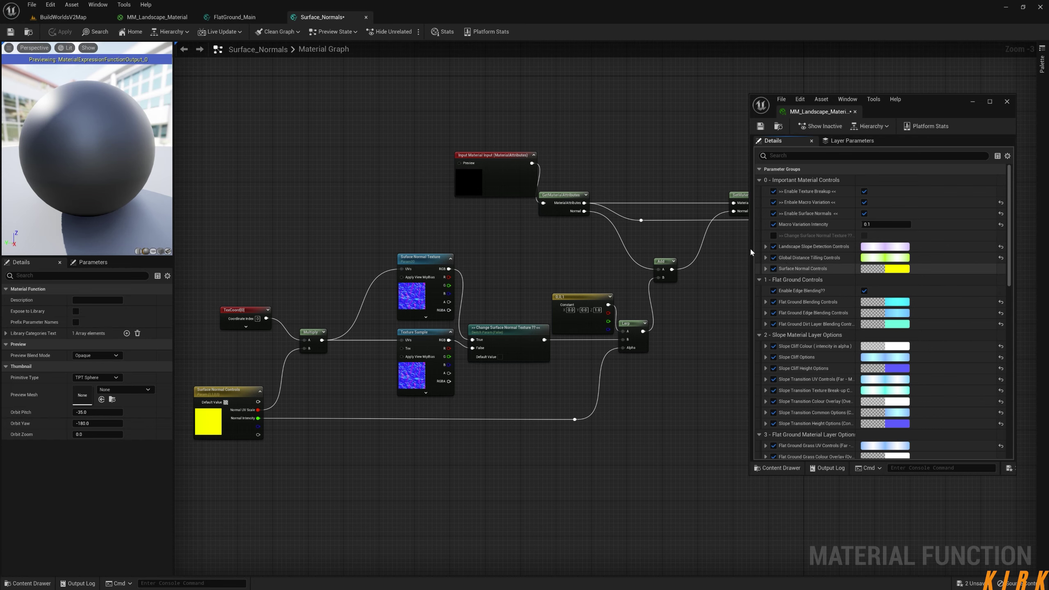
left_click(70, 17)
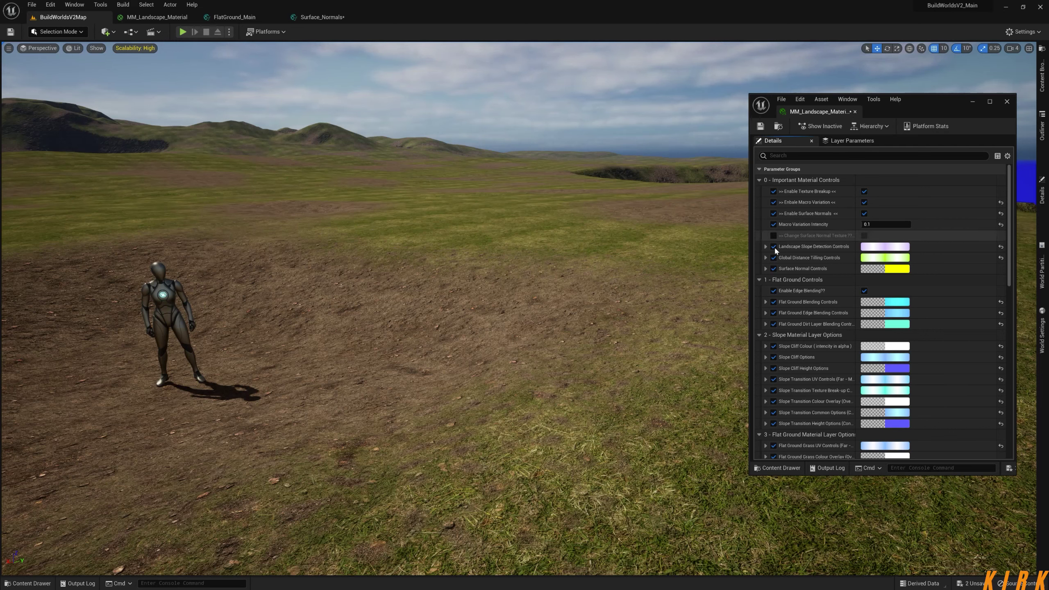
Expand Surface Normal Controls in the landscape material instance, raise Normal Intensity to 10, and view the effect on the grass
left_click(767, 269)
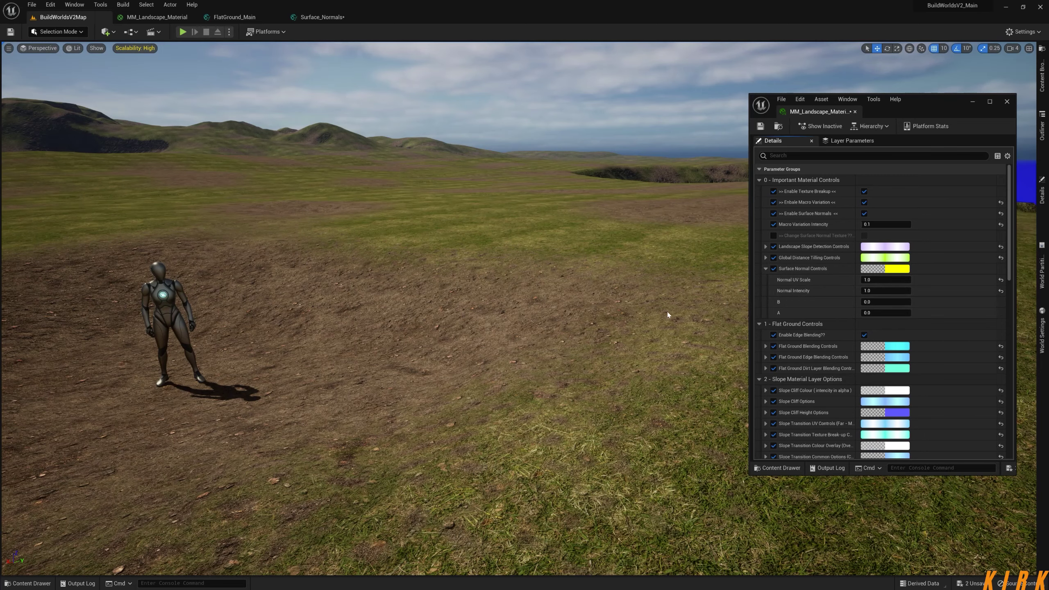
right_click_drag(637, 325, 736, 320)
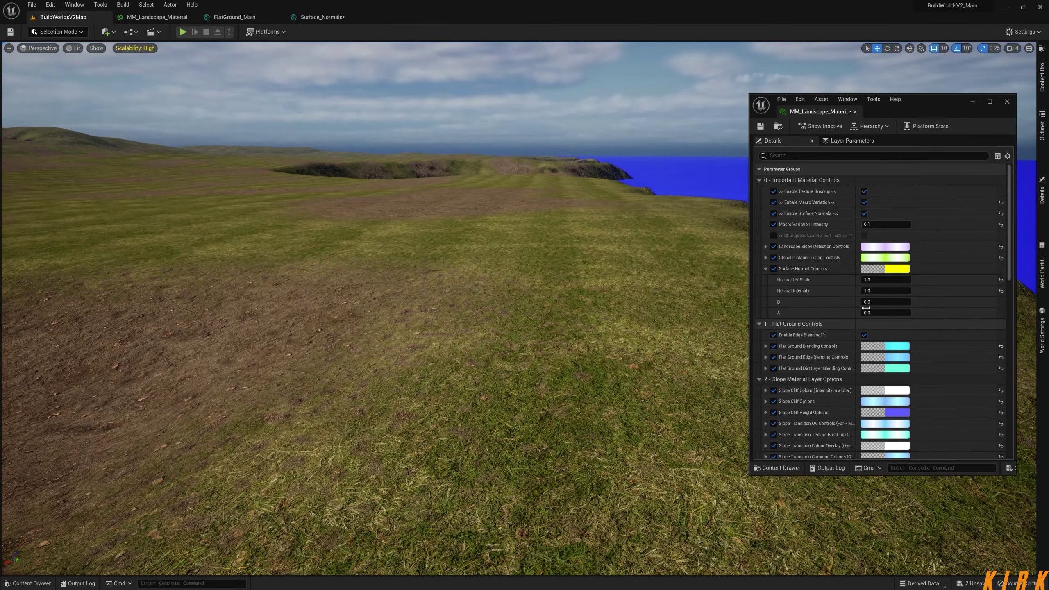
left_click(884, 291)
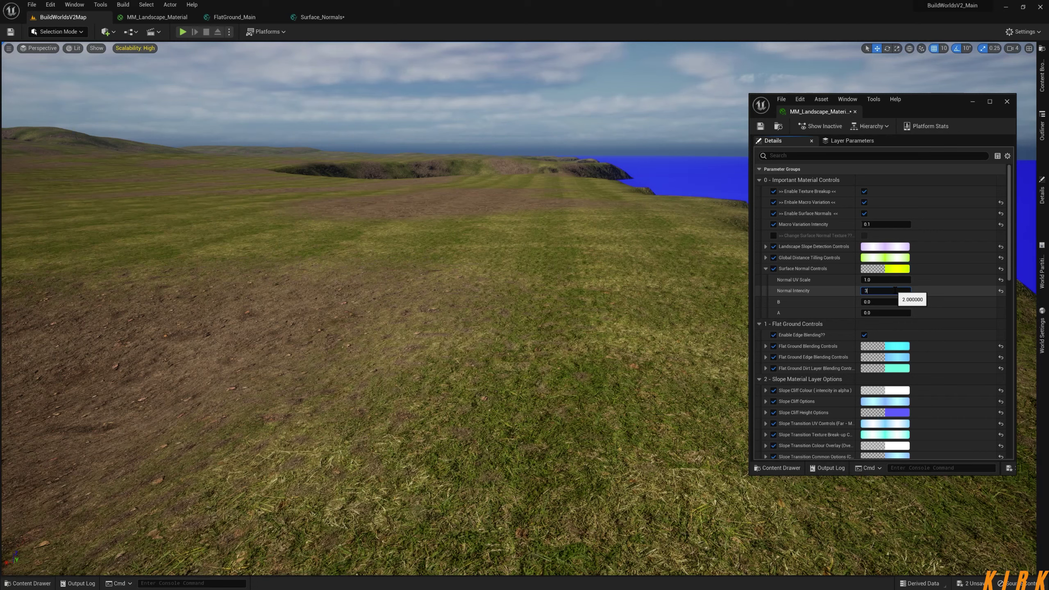
type("5")
key("Return")
type("10")
key("Return")
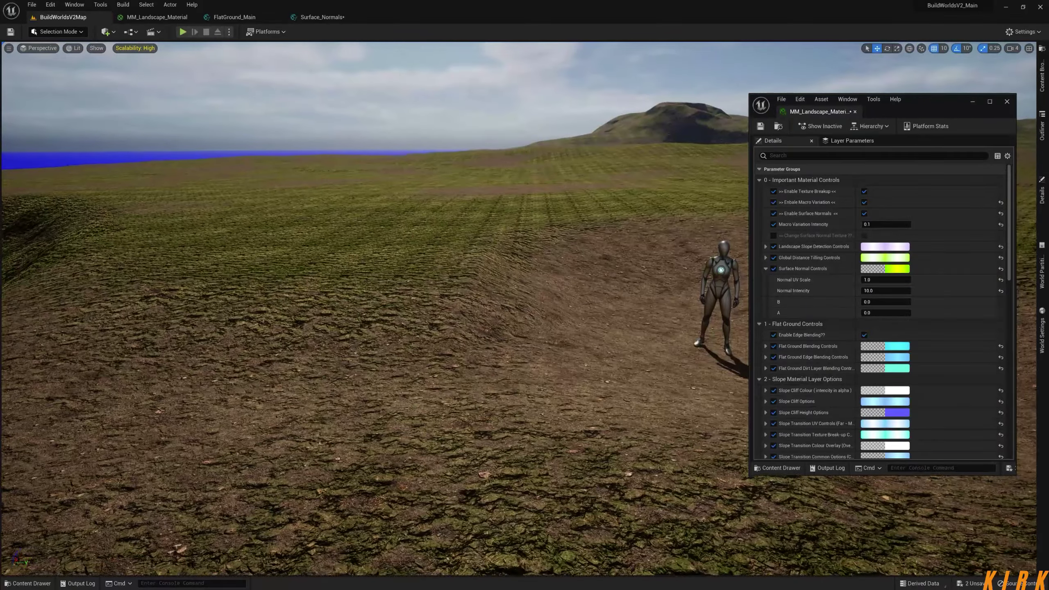
right_click_drag(455, 314, 698, 316)
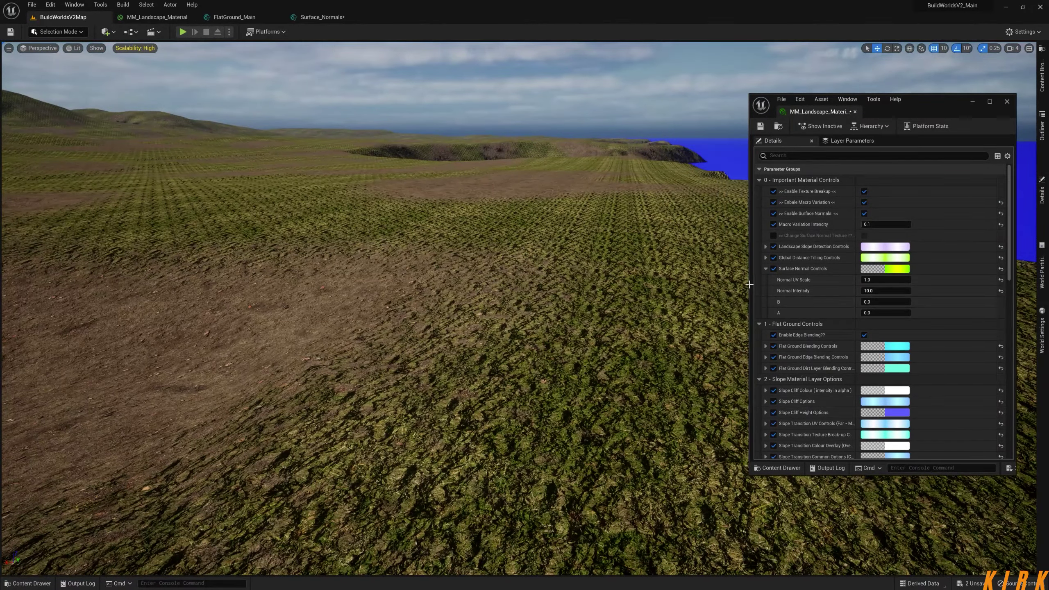
Try Normal Intensity values of 1, 0.5 and 2 on the landscape
left_click(885, 291)
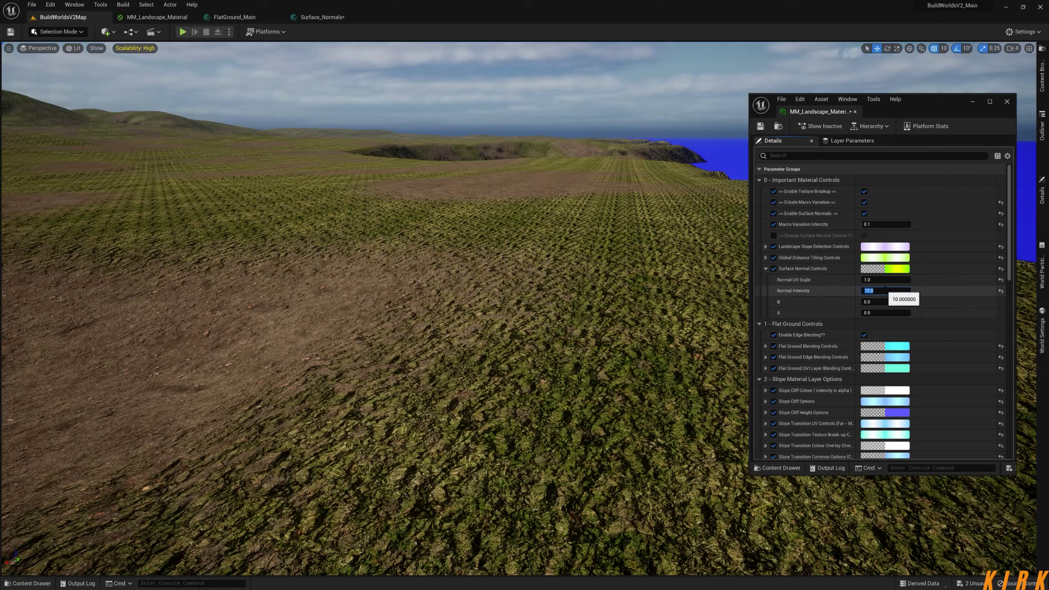
key("Return")
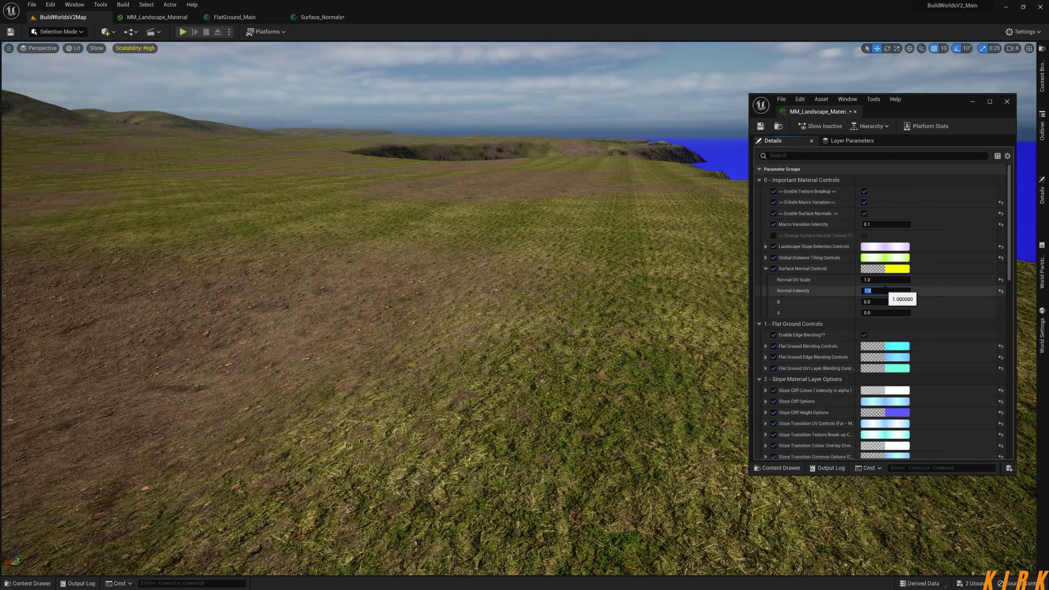
key("Return")
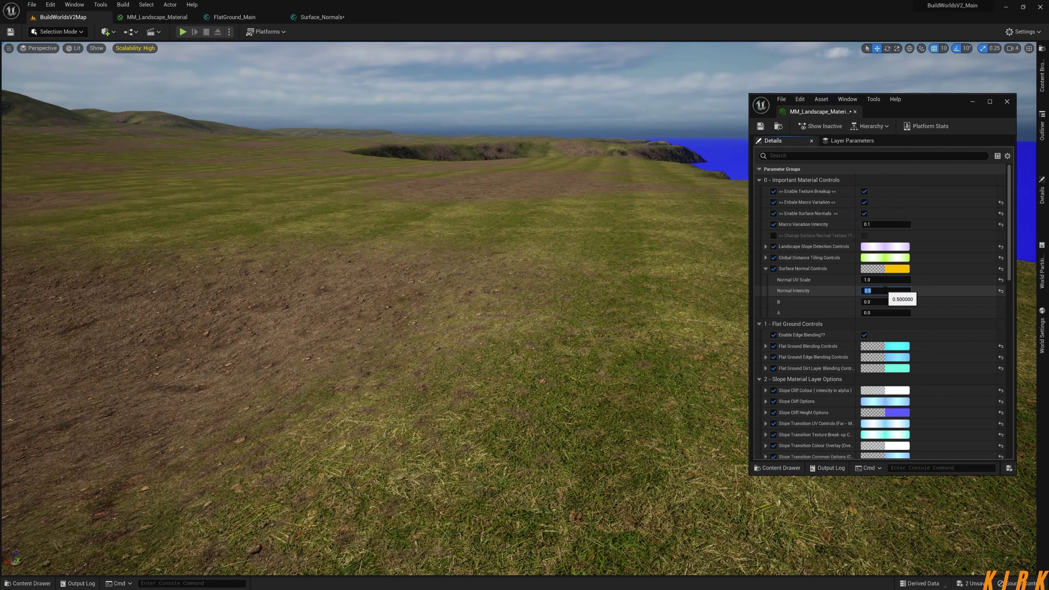
key("Return")
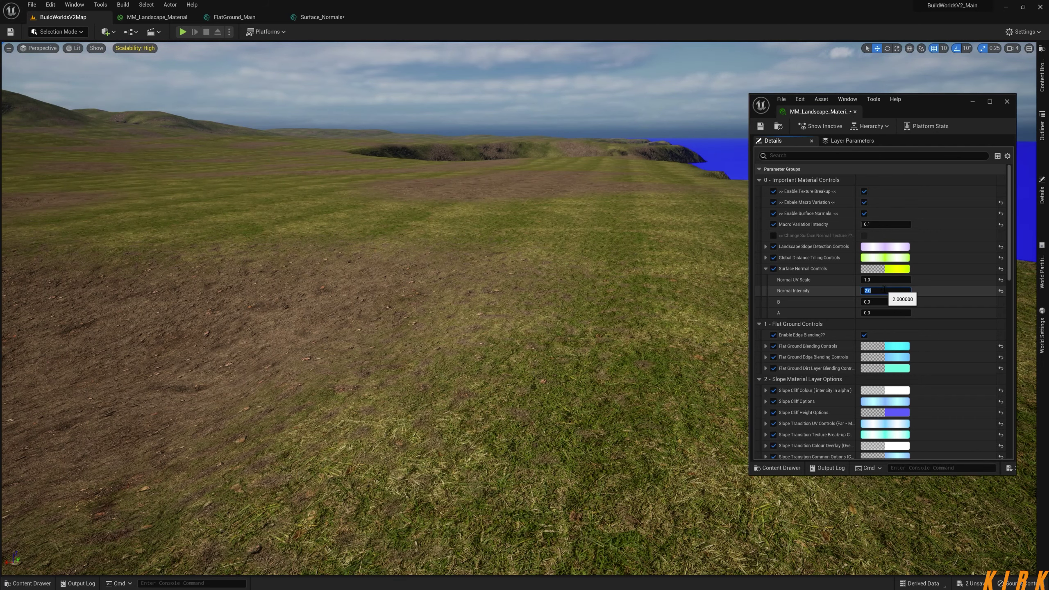
Set Normal UV Scale to 0.056, lower Normal Intensity to about 0.6, and inspect the terrain
left_click_drag(902, 280, 866, 279)
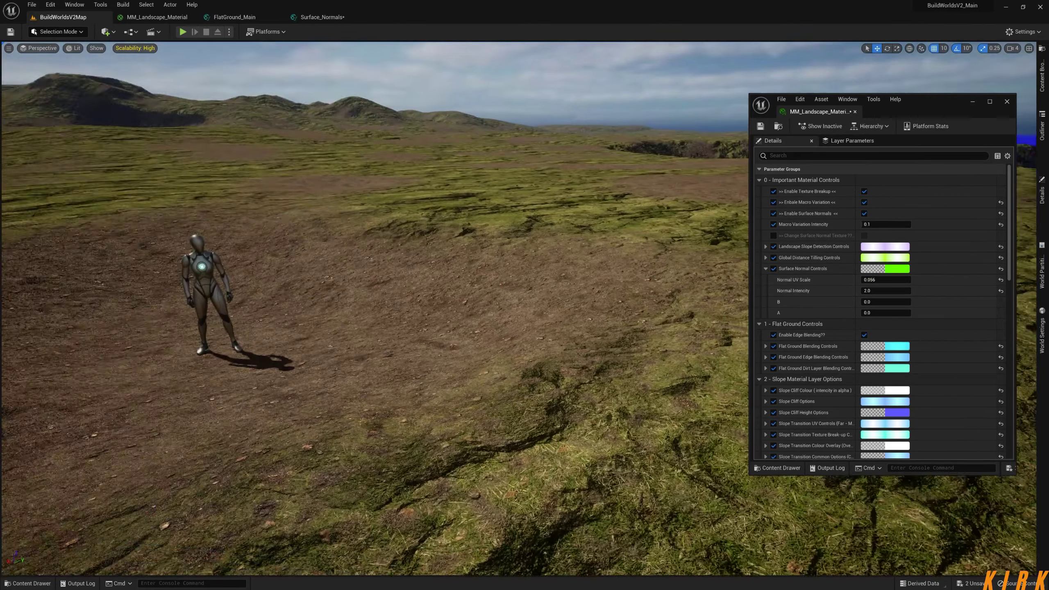
right_click_drag(578, 322, 343, 304)
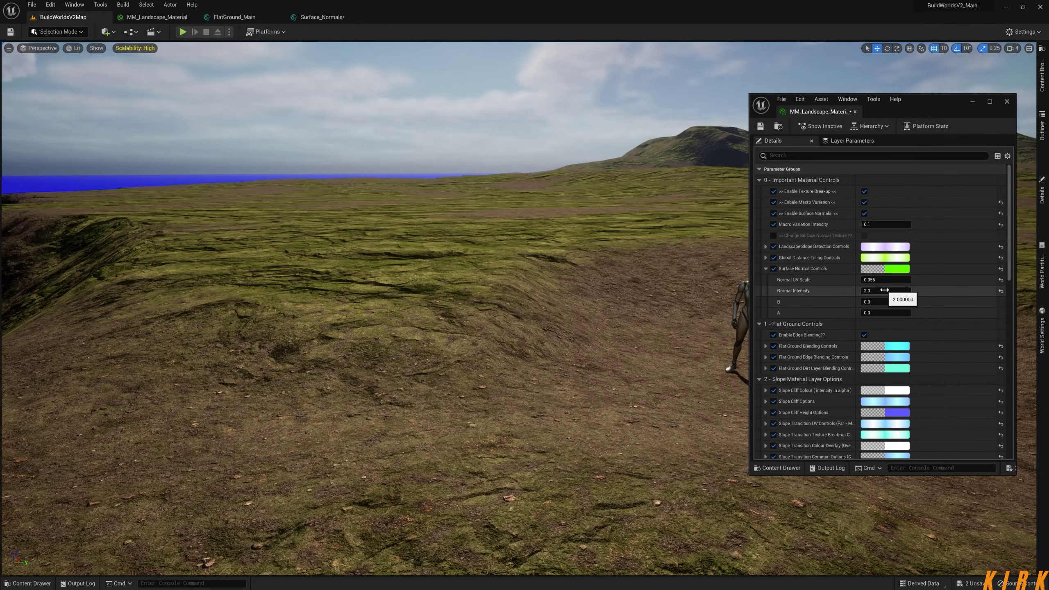
left_click_drag(885, 290, 872, 291)
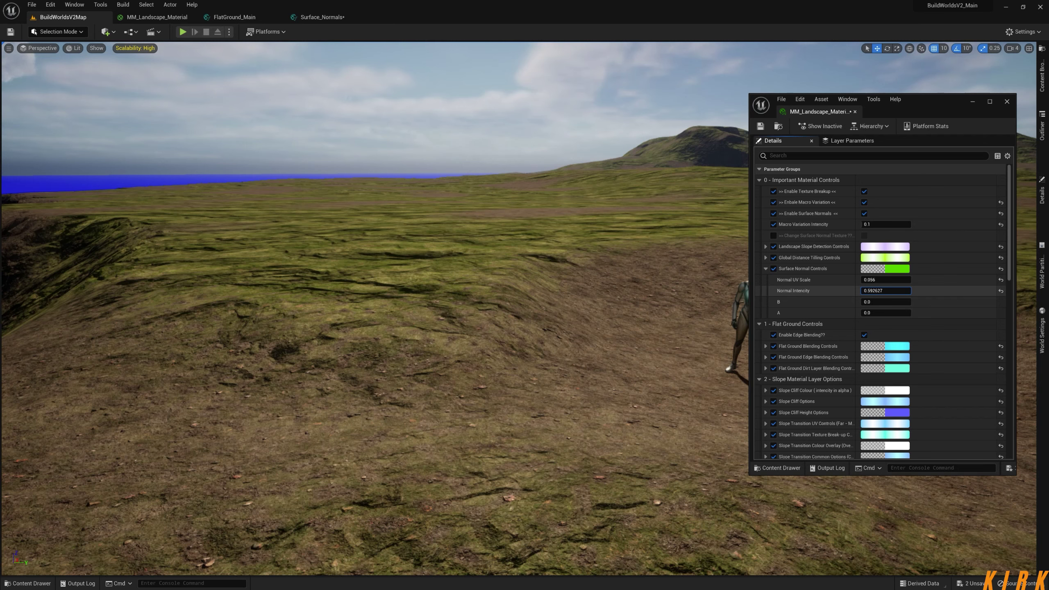
left_click_drag(884, 291, 893, 291)
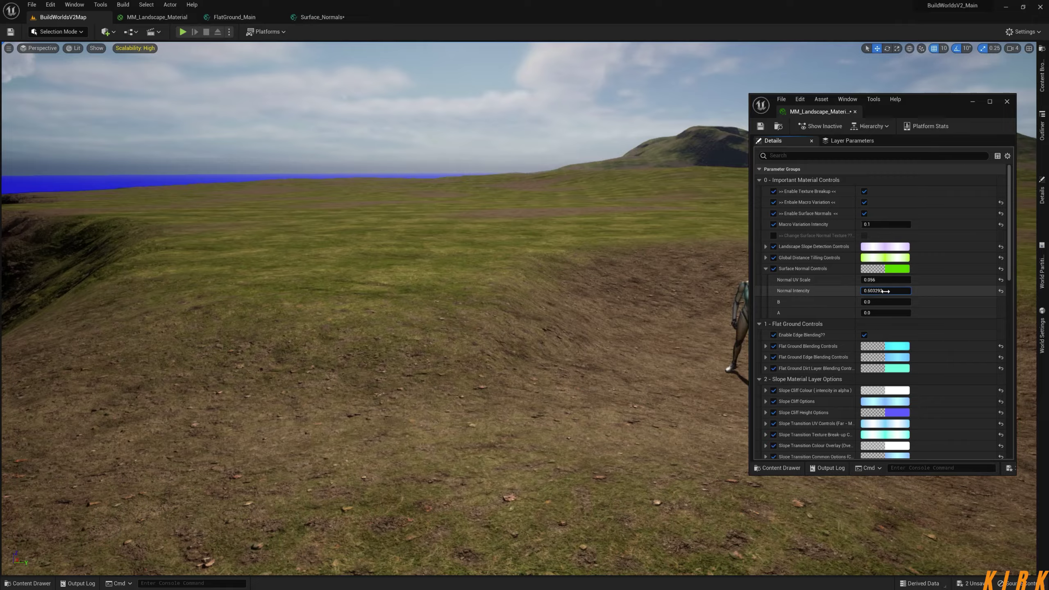
right_click_drag(629, 366, 750, 402)
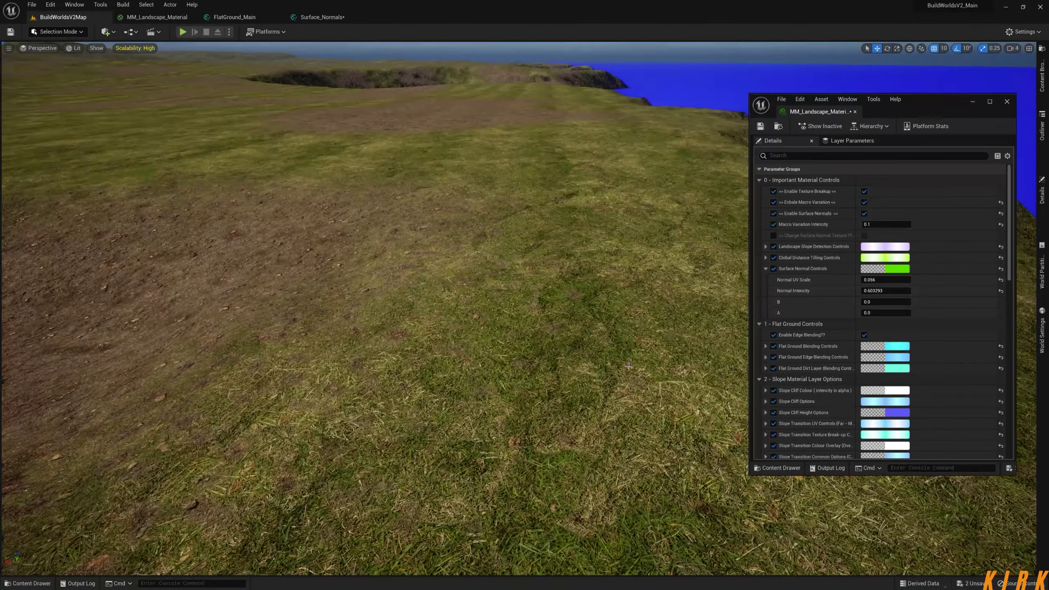
right_click_drag(640, 328, 363, 311)
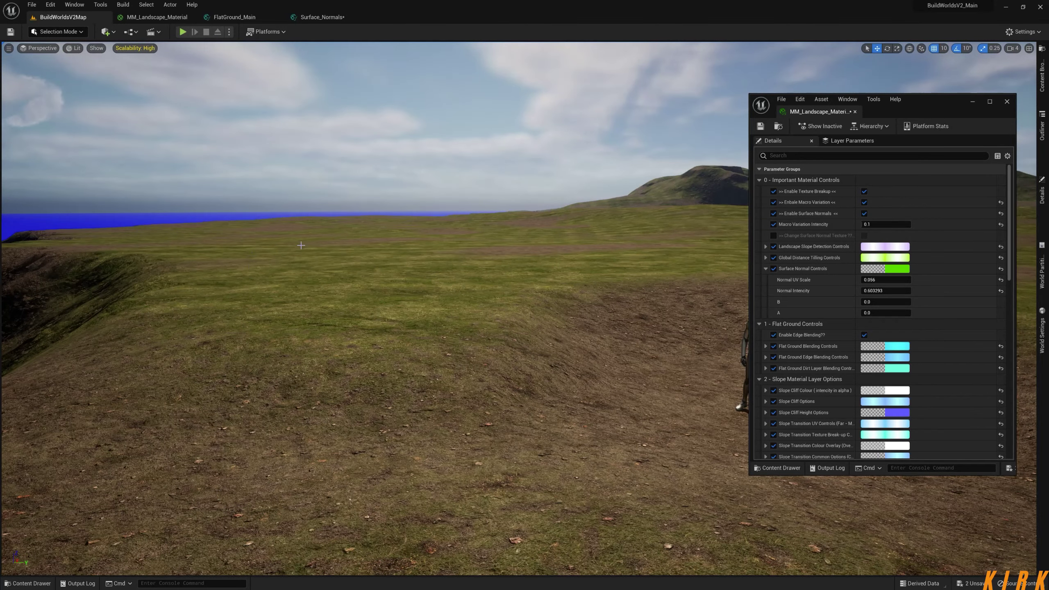
Raise Normal Intensity to about 0.75, inspect the grass around the mannequin, and increase it further to about 1.3
left_click_drag(885, 290, 894, 291)
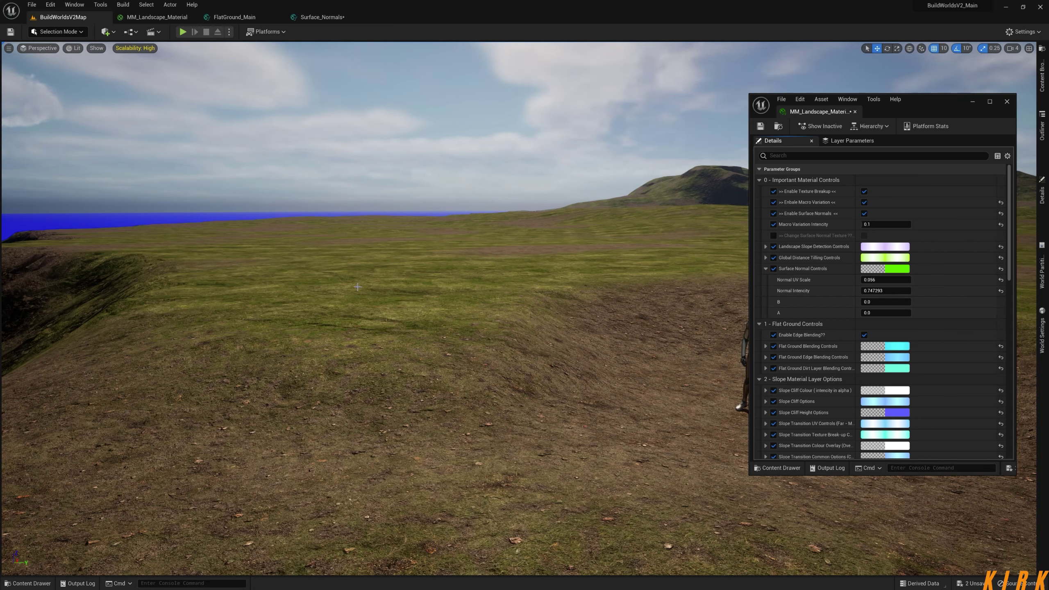
right_click_drag(358, 287, 502, 289)
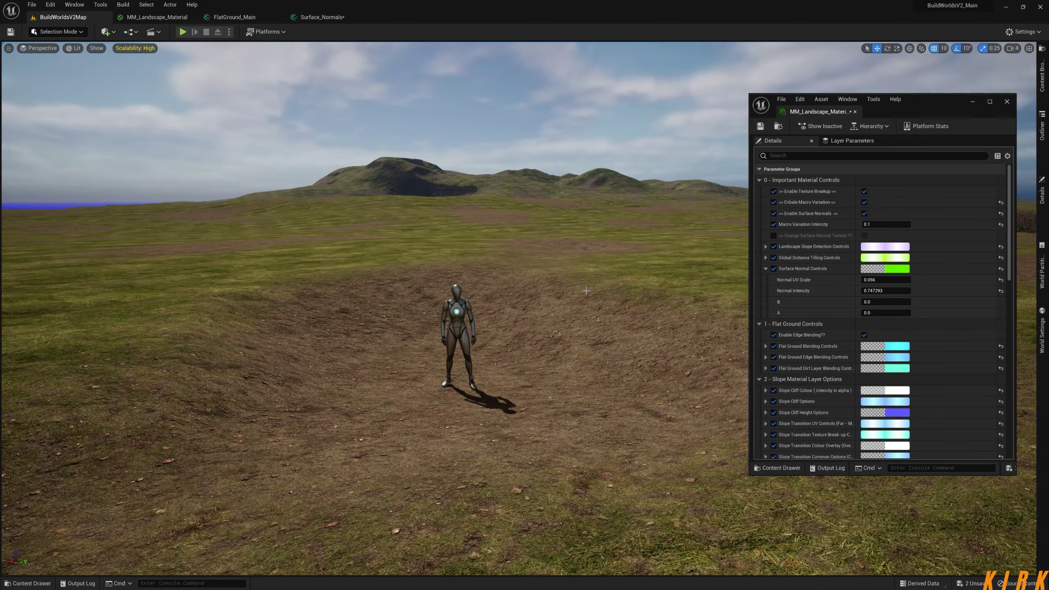
key("w")
right_click_drag(586, 291, 619, 272)
right_click_drag(595, 414, 595, 467)
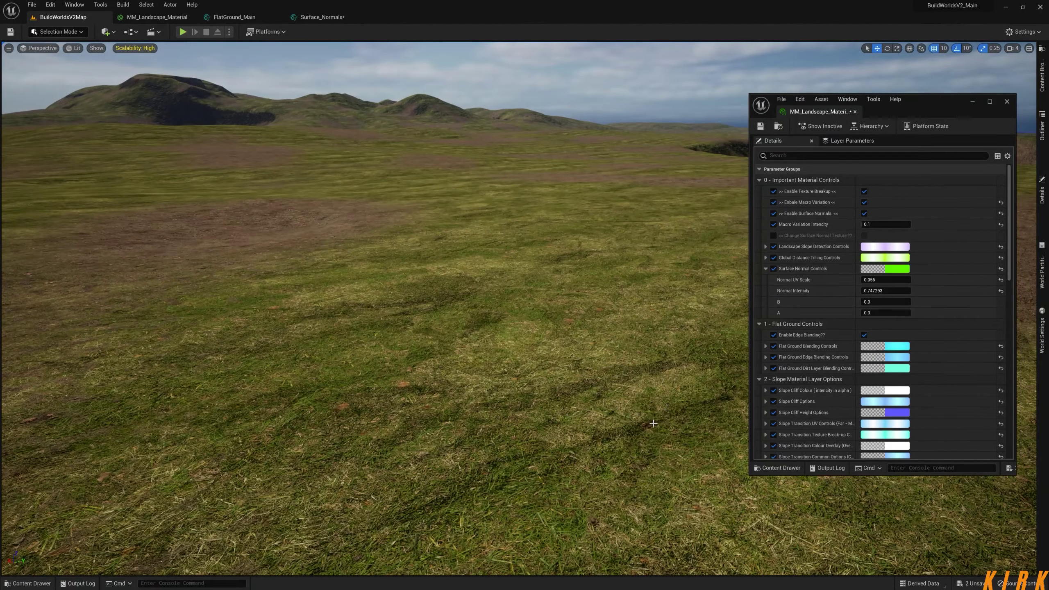
right_click_drag(466, 314, 372, 301)
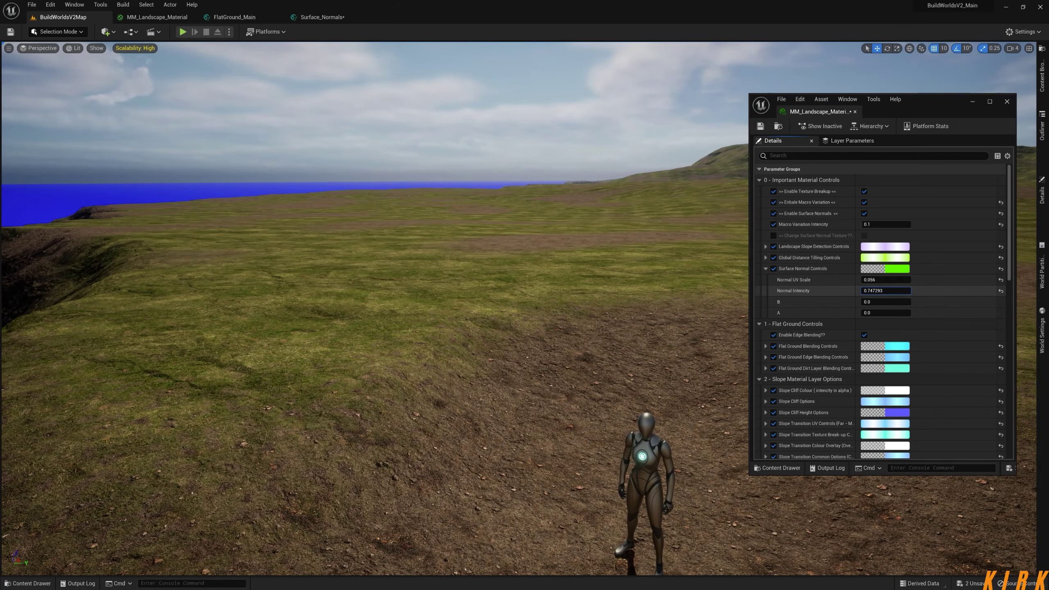
left_click_drag(883, 291, 905, 291)
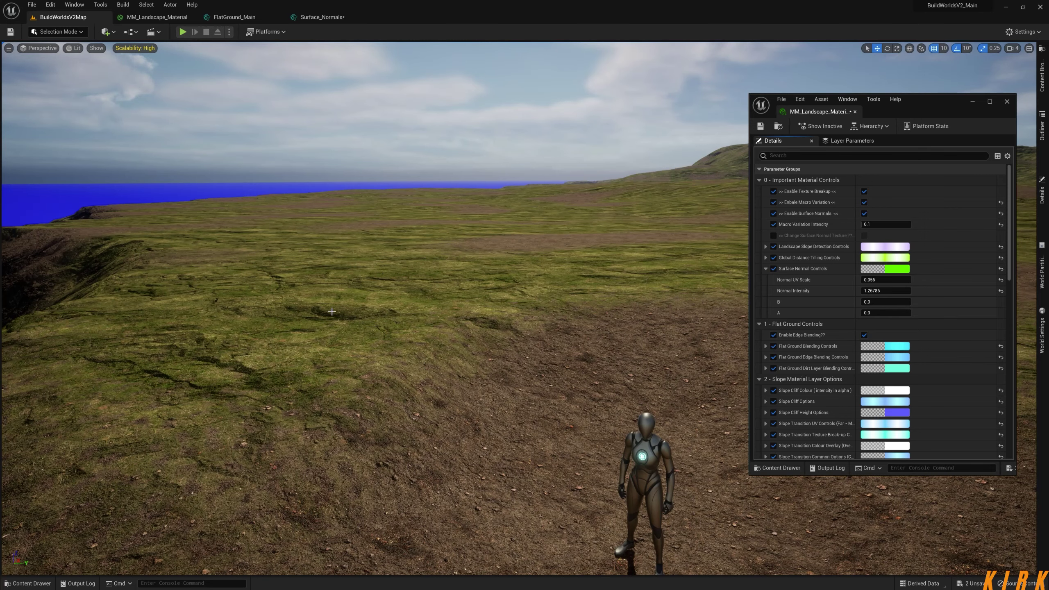
Override and turn on Change Surface Normal Texture, and look up the Surface Normal Texture slot under Global Texture Parameter Values
left_click(774, 235)
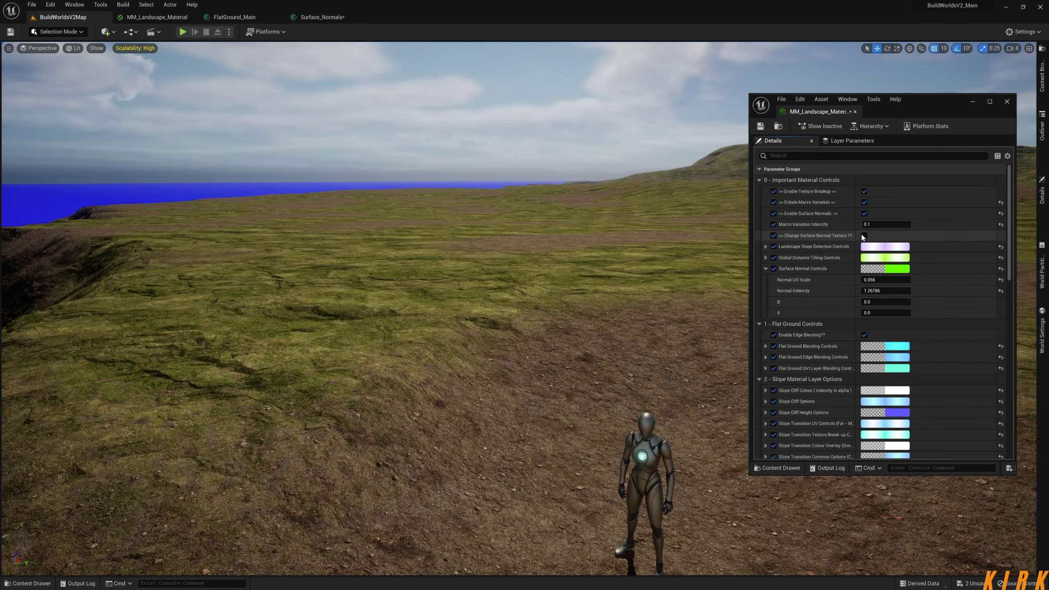
left_click(864, 236)
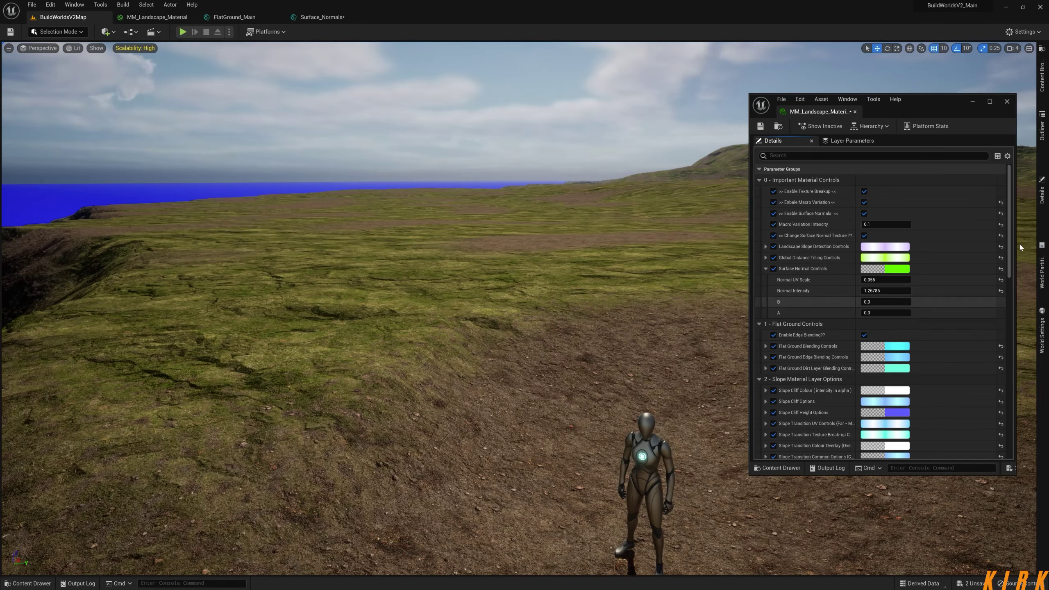
left_click_drag(1012, 232, 990, 417)
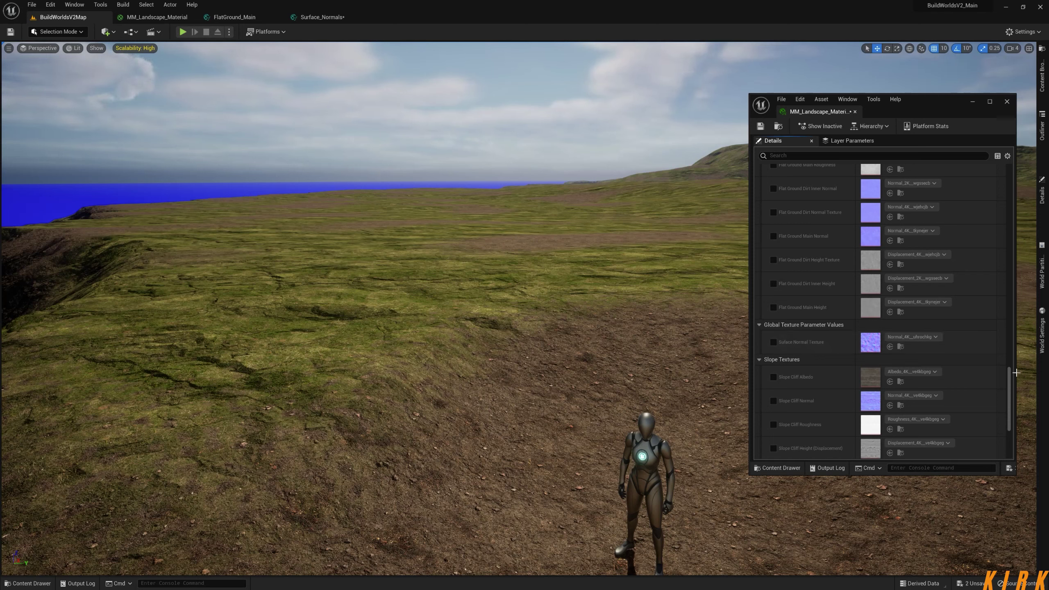
left_click_drag(1012, 386, 1018, 179)
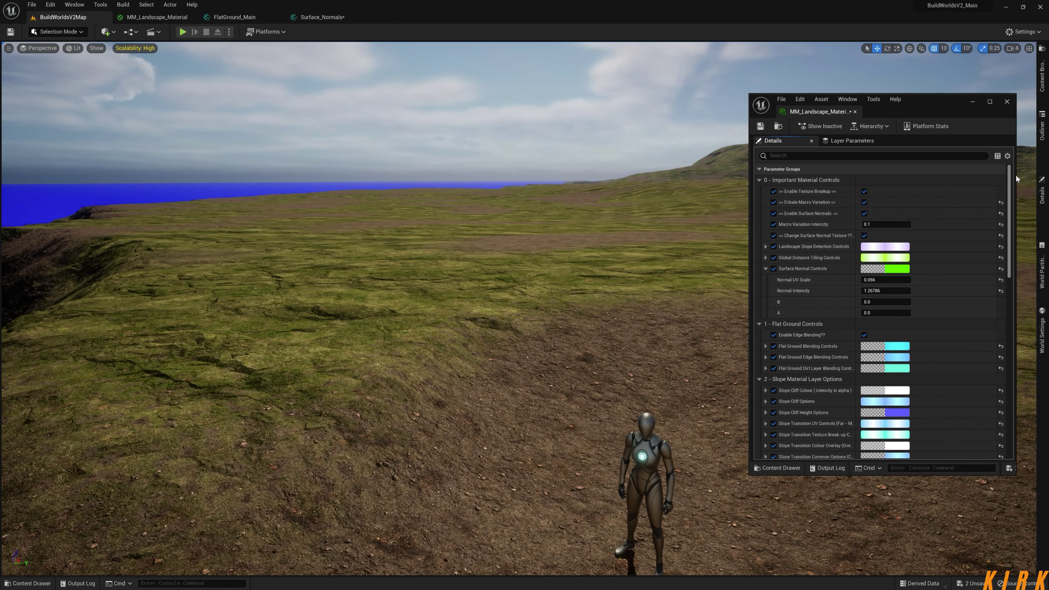
Save the Surface_Normals material function
left_click(318, 16)
left_click(10, 32)
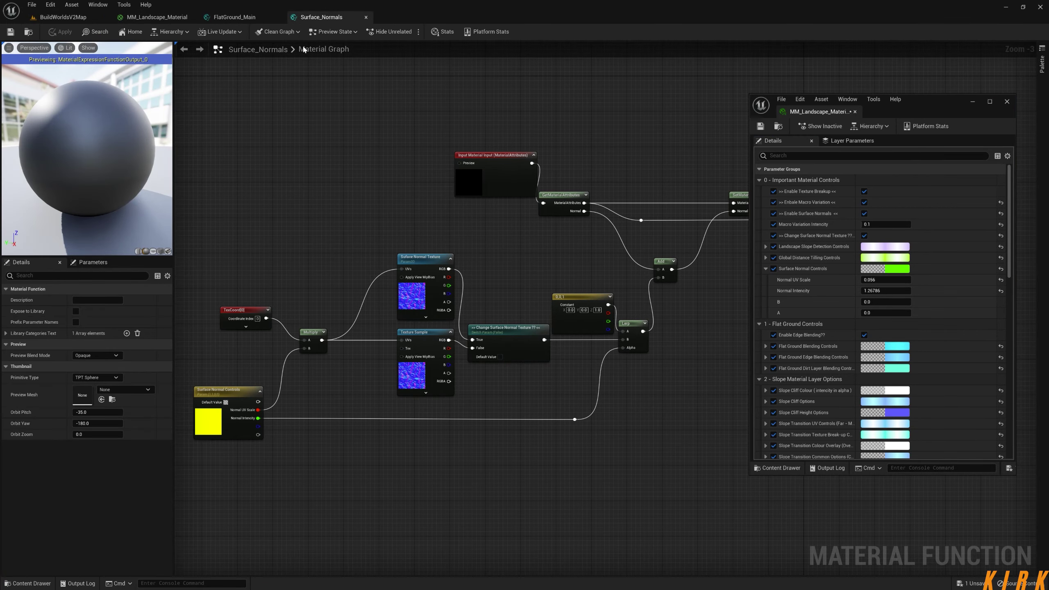
Examine the layer connections in FlatGround_Main and open the Surface_Normals function from its node beside ML_Grass_A_Layer
left_click(234, 17)
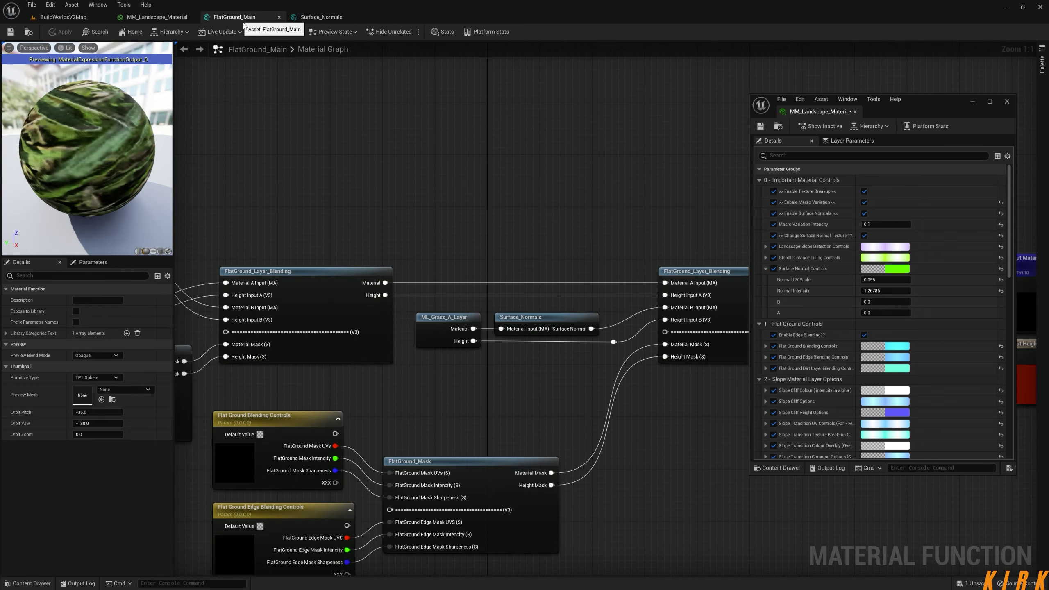
right_click_drag(416, 155, 560, 118)
right_click_drag(706, 225, 549, 150)
right_click_drag(246, 177, 398, 202)
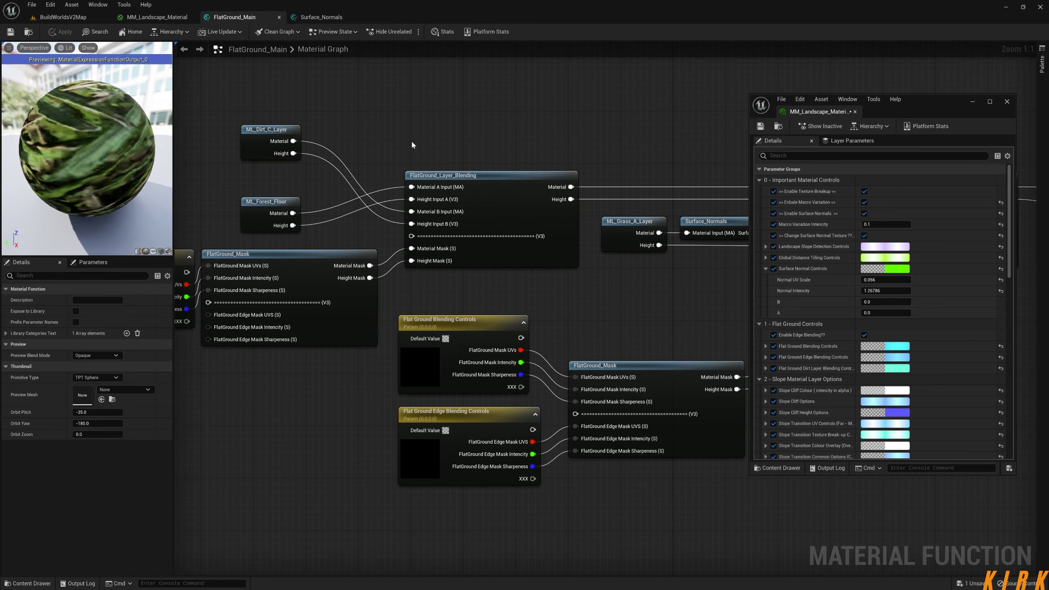
right_click_drag(610, 158, 473, 154)
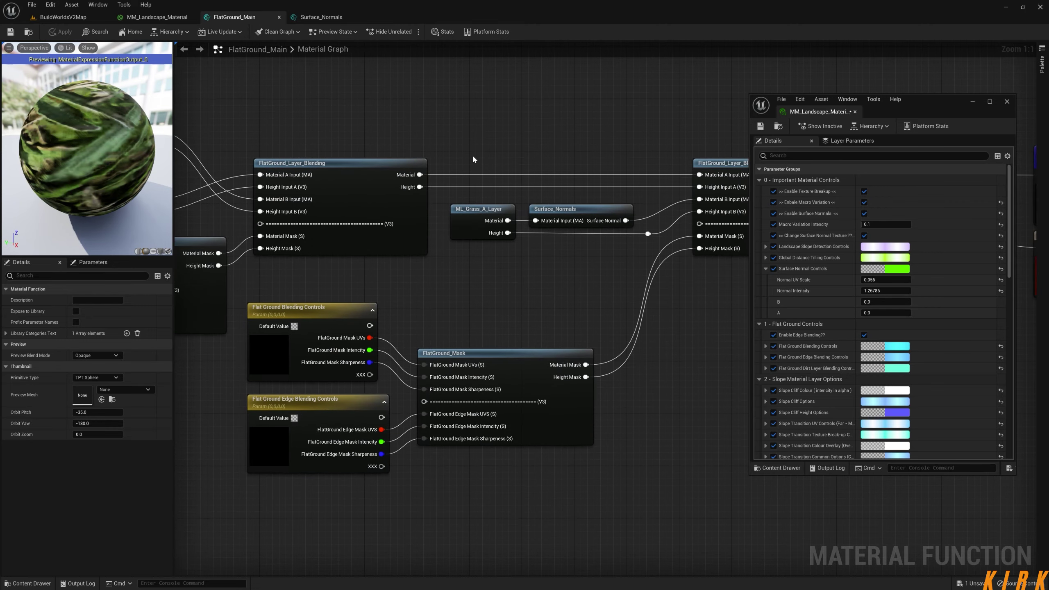
double_click(582, 212)
right_click_drag(311, 180, 419, 93)
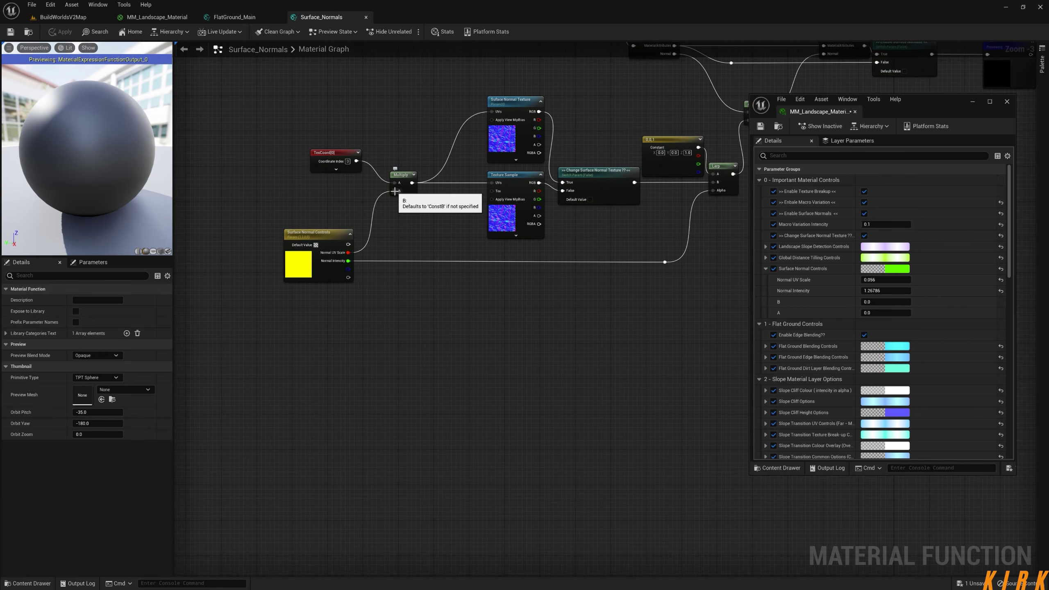
left_click_drag(396, 192, 362, 219)
left_click(339, 201)
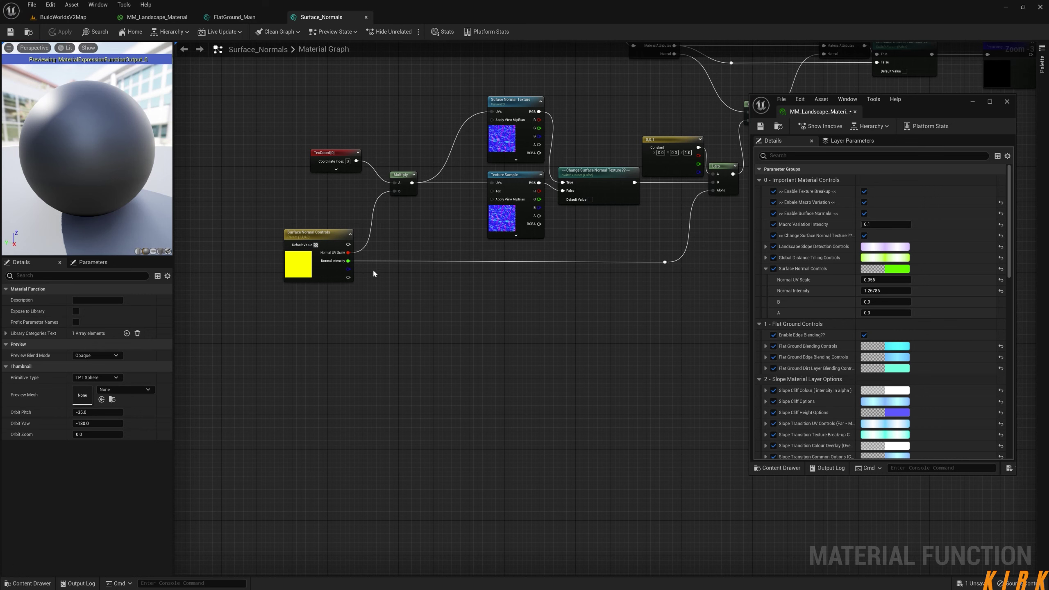
left_click_drag(330, 235, 267, 241)
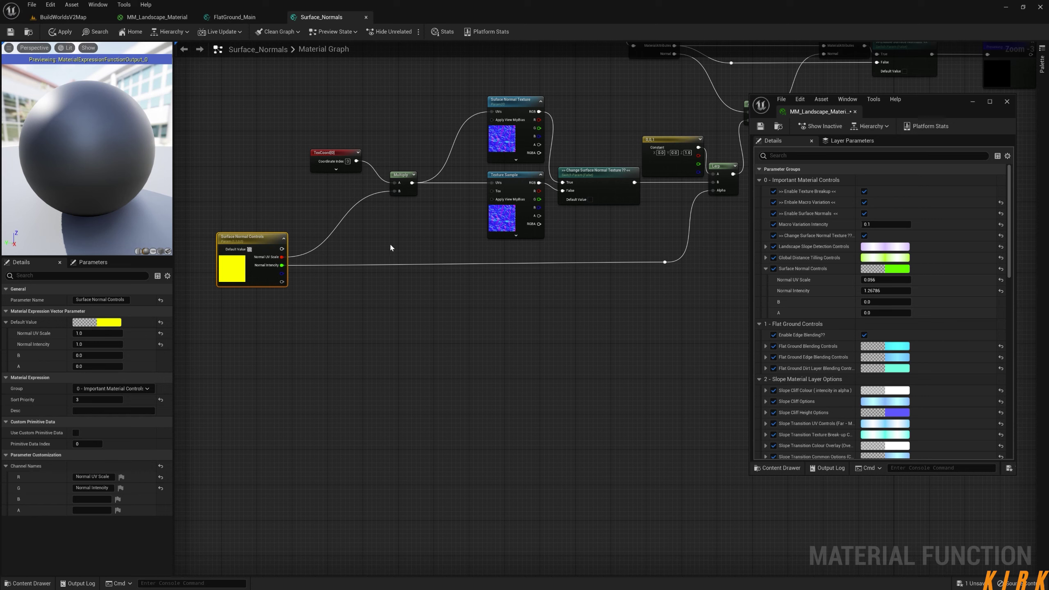
left_click(389, 243)
left_click_drag(395, 191, 354, 213)
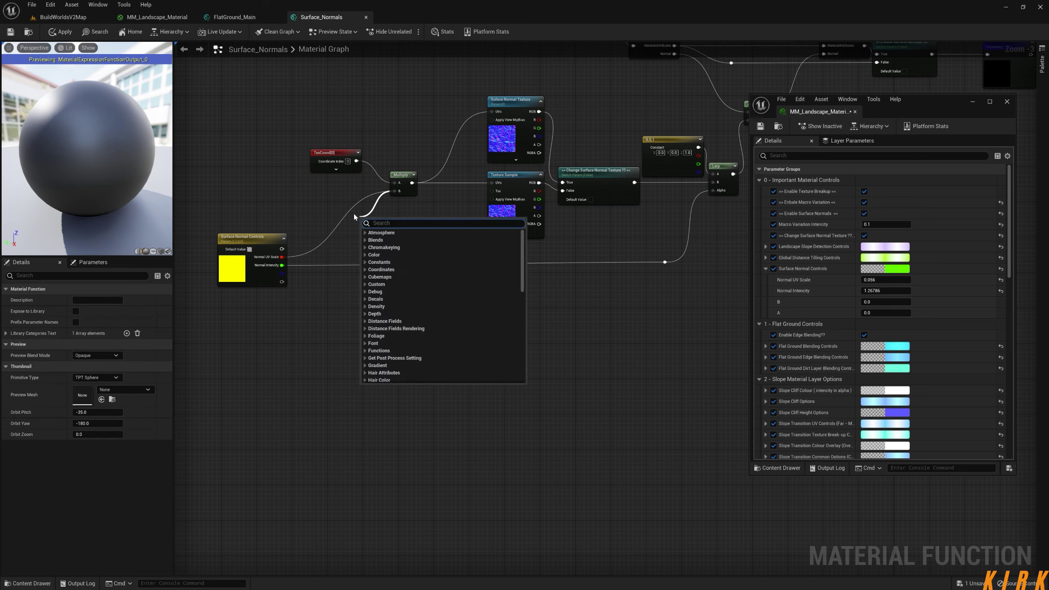
type("input")
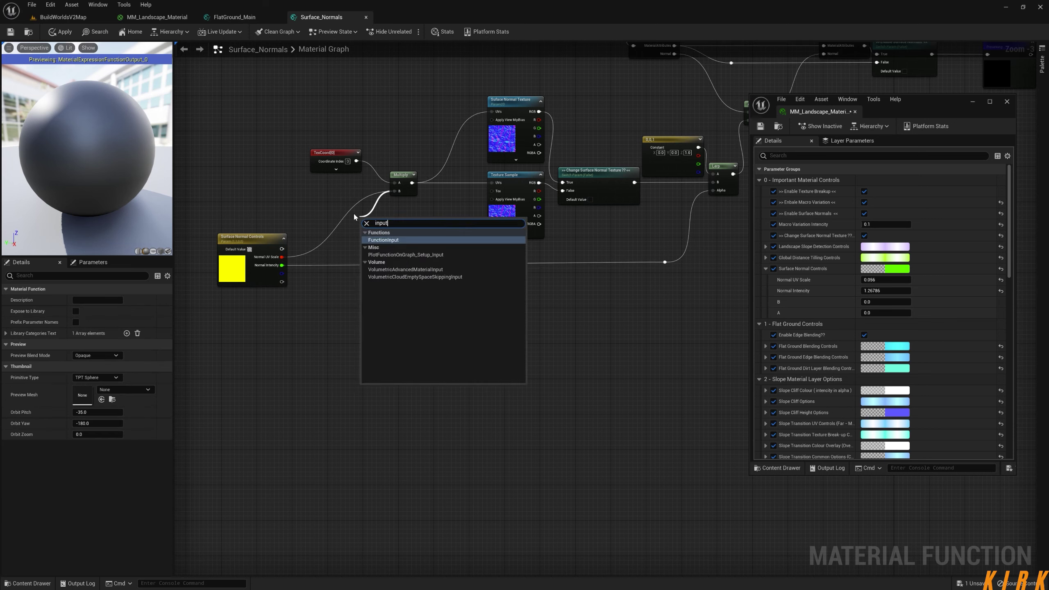
left_click(287, 207)
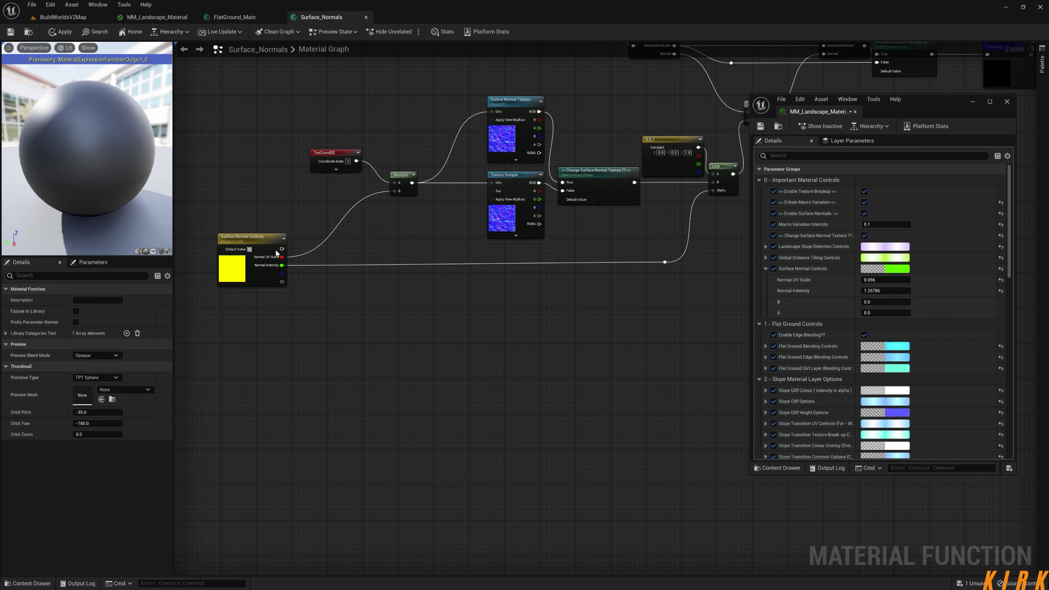
left_click_drag(238, 242, 276, 237)
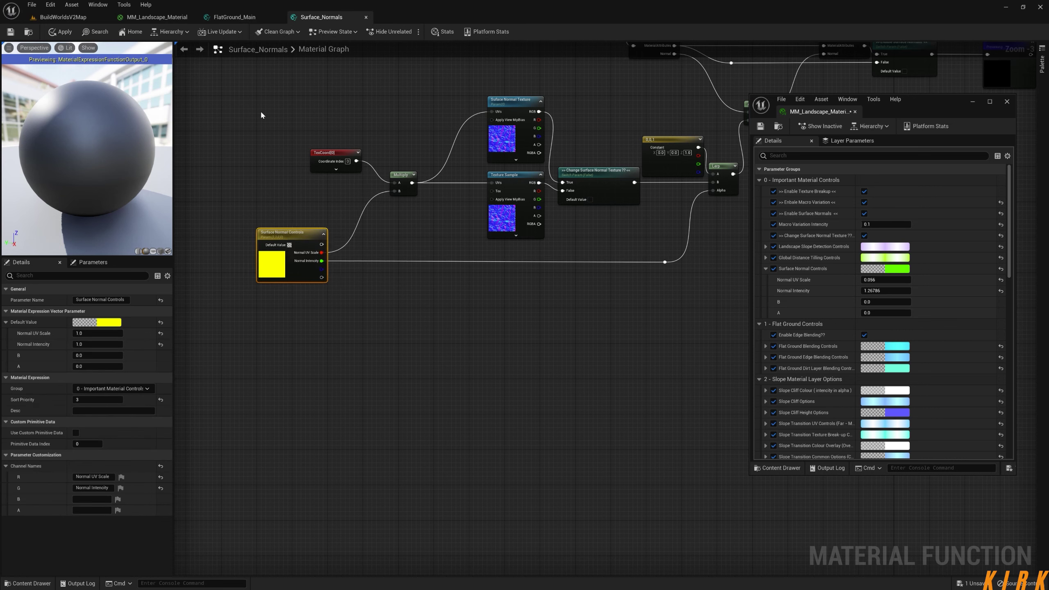
In FlatGround_Main, move the ML_Dirt_C_Layer node away from FlatGround_Layer_Blending to make room between them
left_click(234, 17)
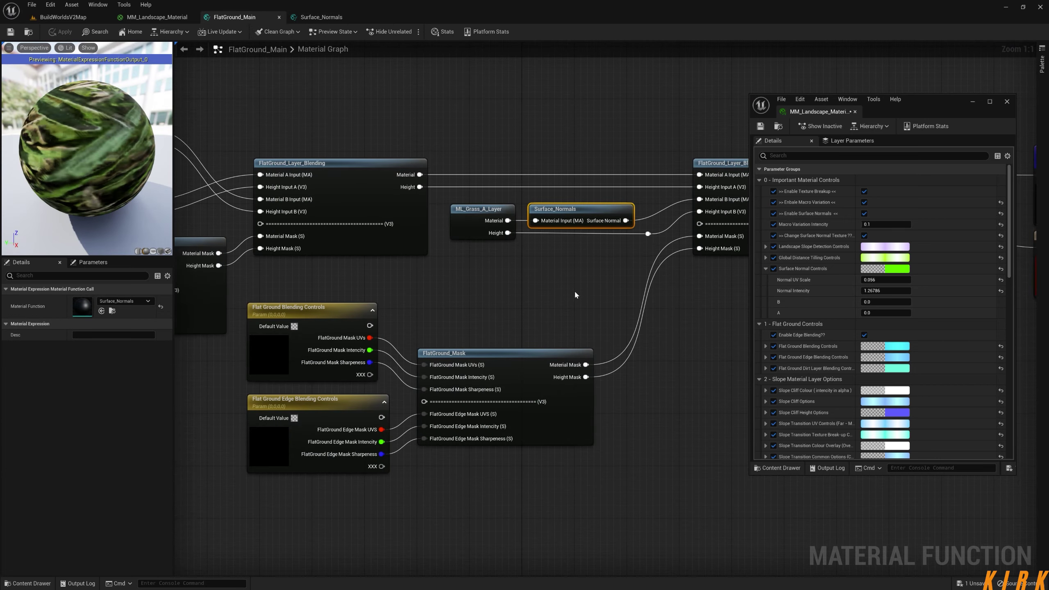
right_click_drag(576, 268, 580, 281)
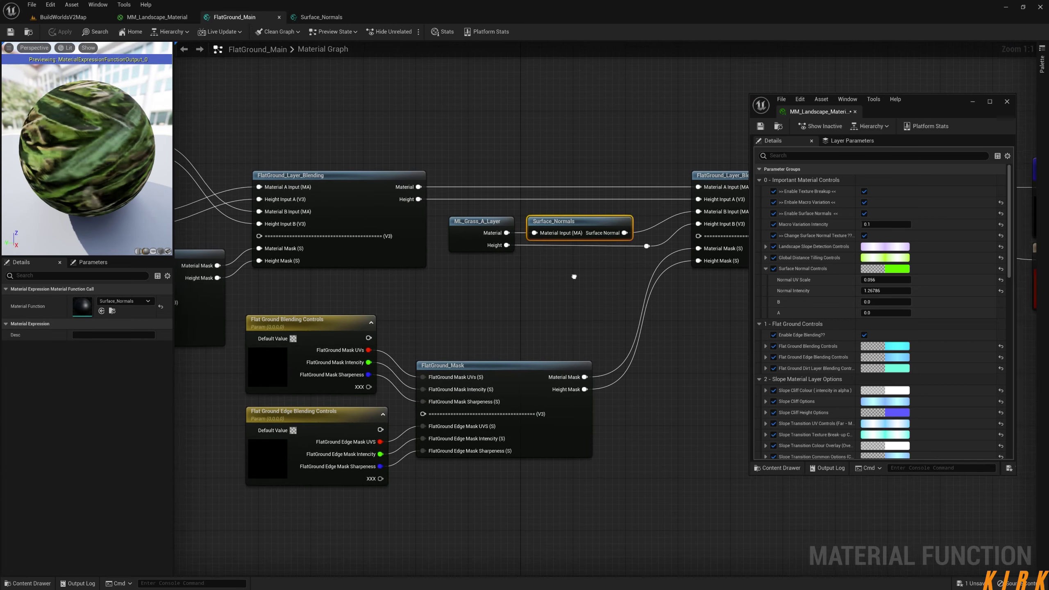
right_click_drag(465, 272, 669, 296)
right_click_drag(321, 174, 478, 214)
left_click_drag(401, 188, 281, 181)
right_click_drag(486, 208, 377, 163)
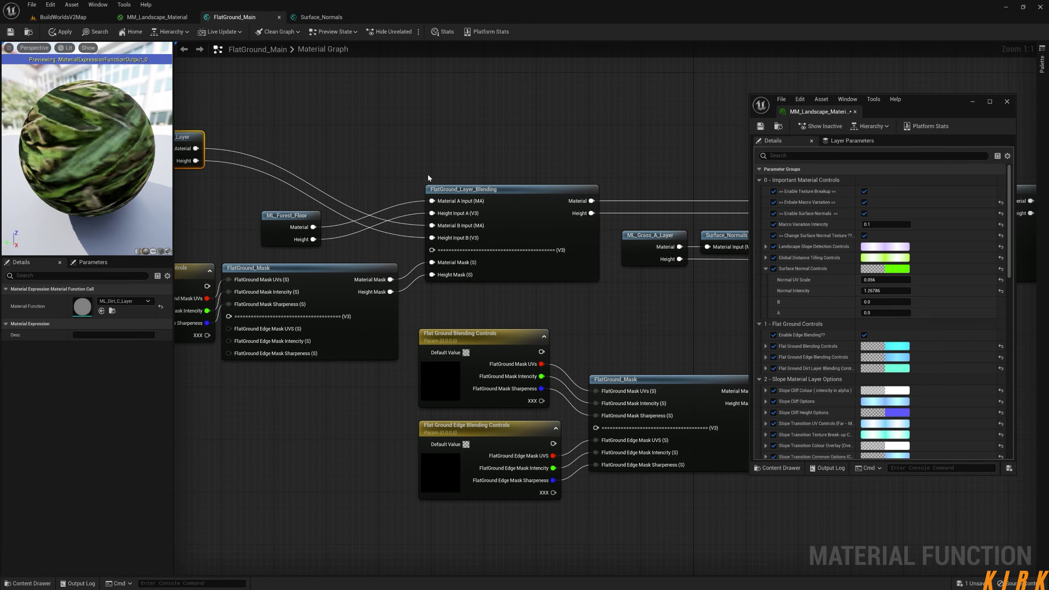
Duplicate the Surface_Normals node, wire it between ML_Dirt_C_Layer's Material output and FlatGround_Layer_Blending's Material B Input, and apply
left_click(710, 241)
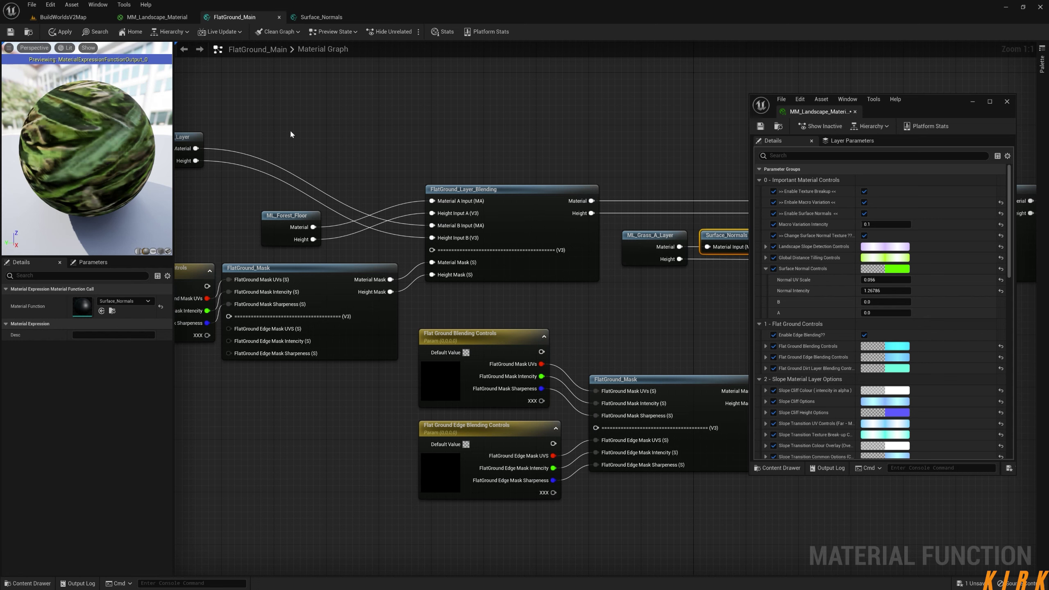
key("ctrl+c")
key("ctrl+v")
left_click_drag(292, 132, 260, 136)
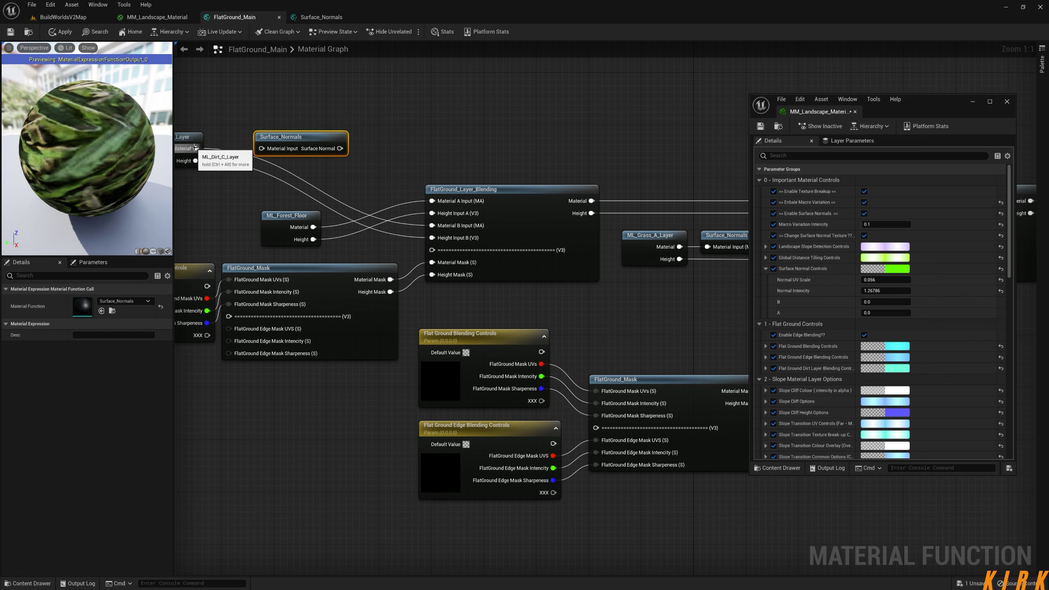
left_click_drag(196, 148, 262, 149)
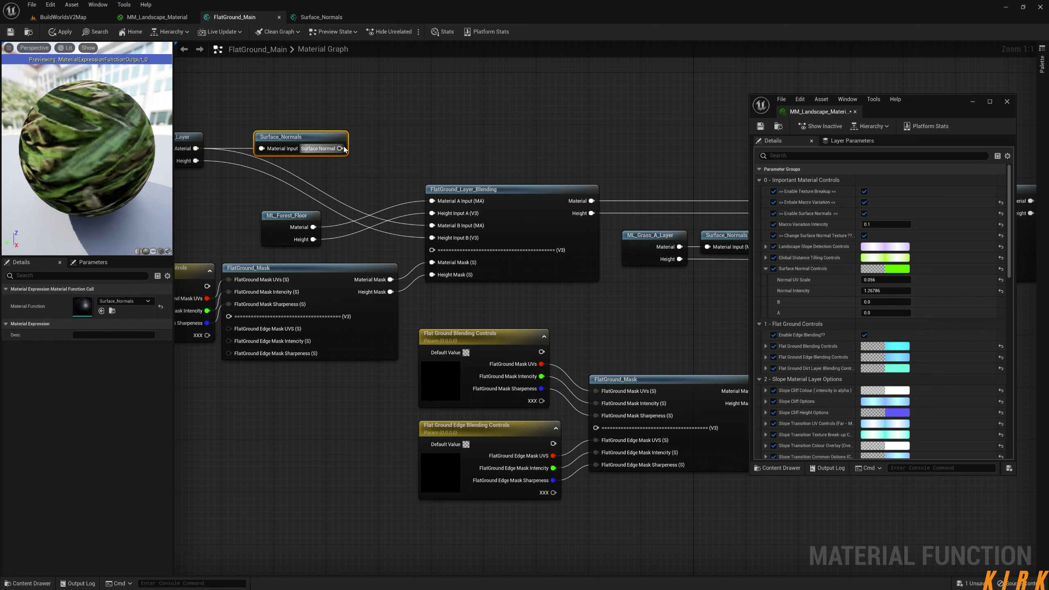
left_click_drag(340, 148, 432, 225)
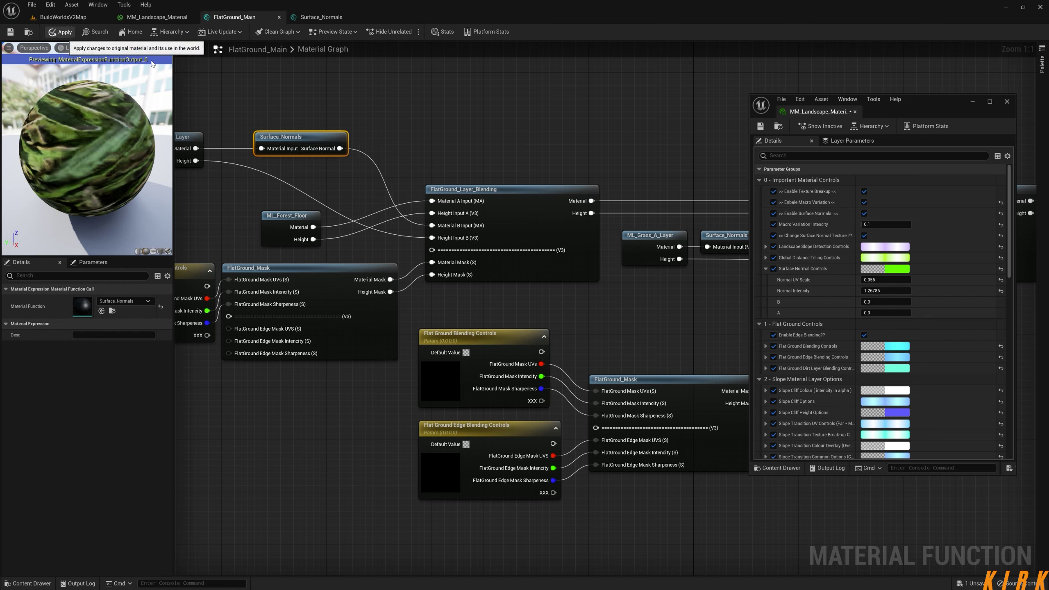
Examine the dirt and grass around the mannequin in the BuildWorldsV2Map level
left_click(78, 18)
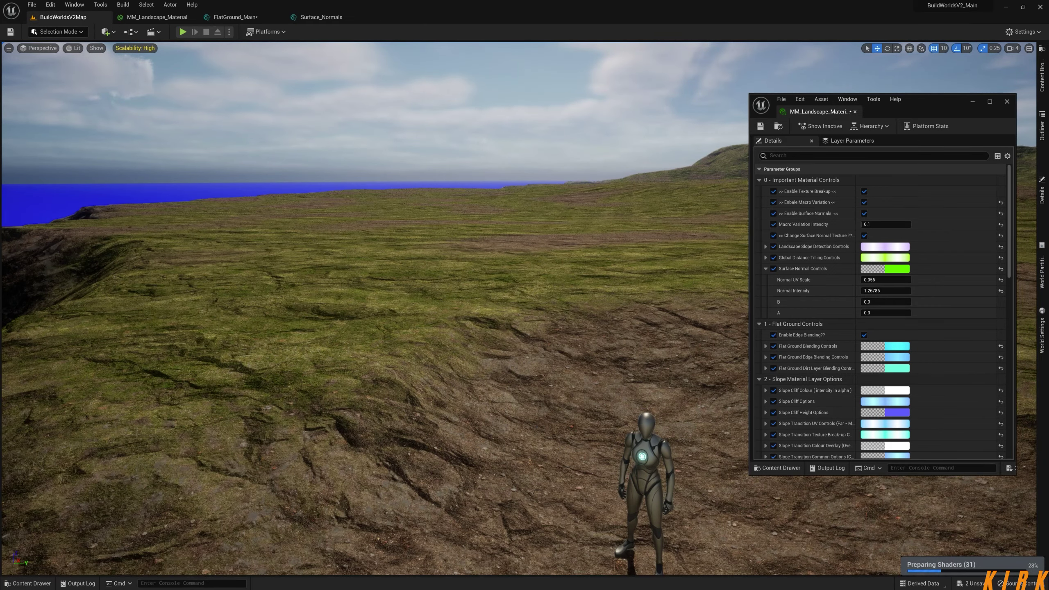
right_click_drag(647, 425, 689, 446)
right_click_drag(540, 384, 301, 104)
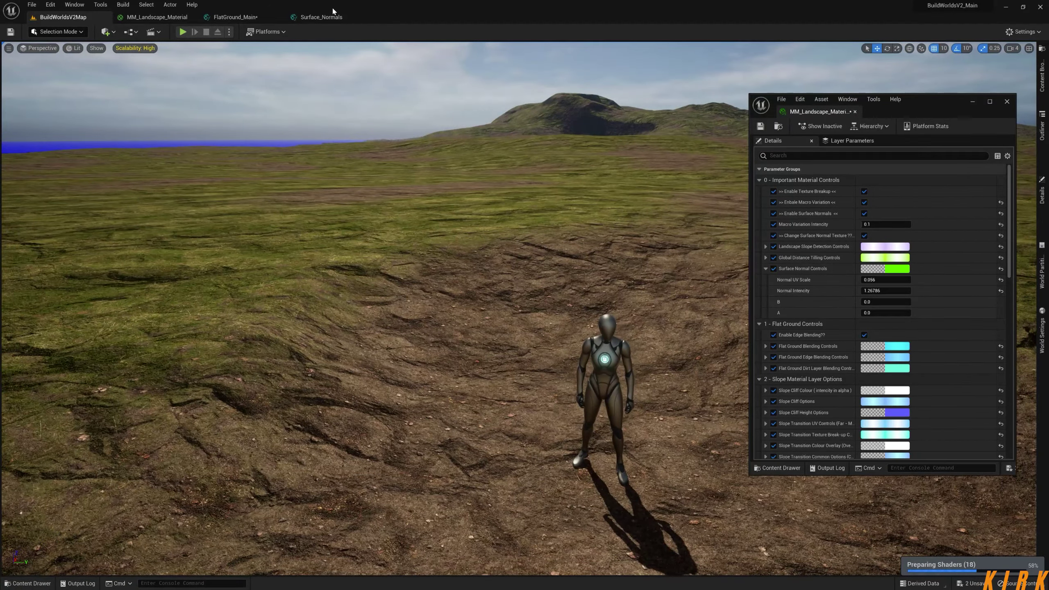
Wire ML_Grass_A_Layer's Material output directly into FlatGround_Layer_Blending's Material B Input, bypassing Surface_Normals, and apply
left_click(234, 16)
right_click_drag(689, 281, 478, 272)
left_click_drag(523, 226, 522, 180)
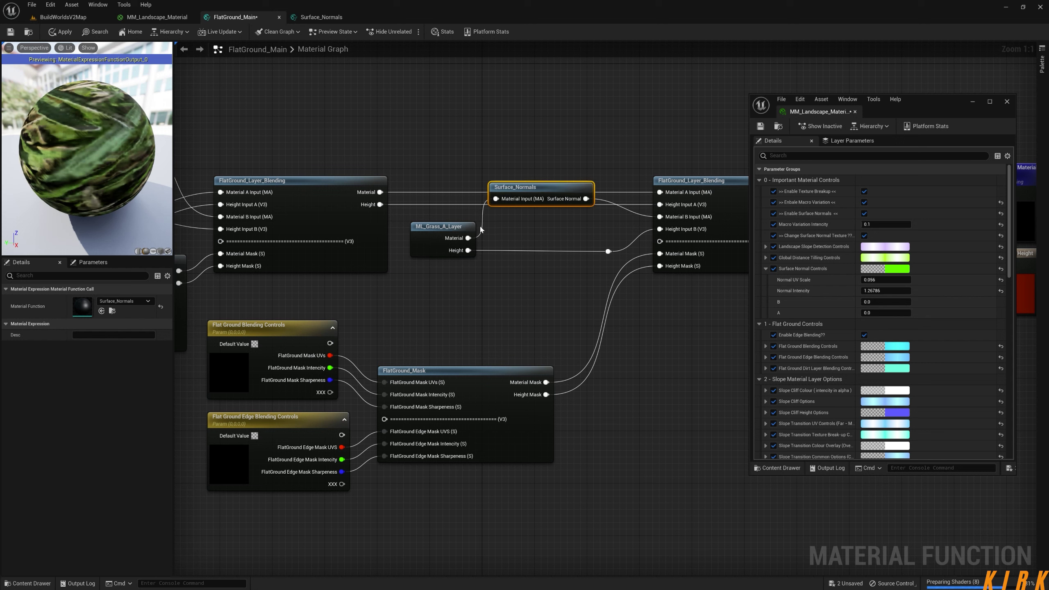
left_click_drag(469, 238, 660, 218)
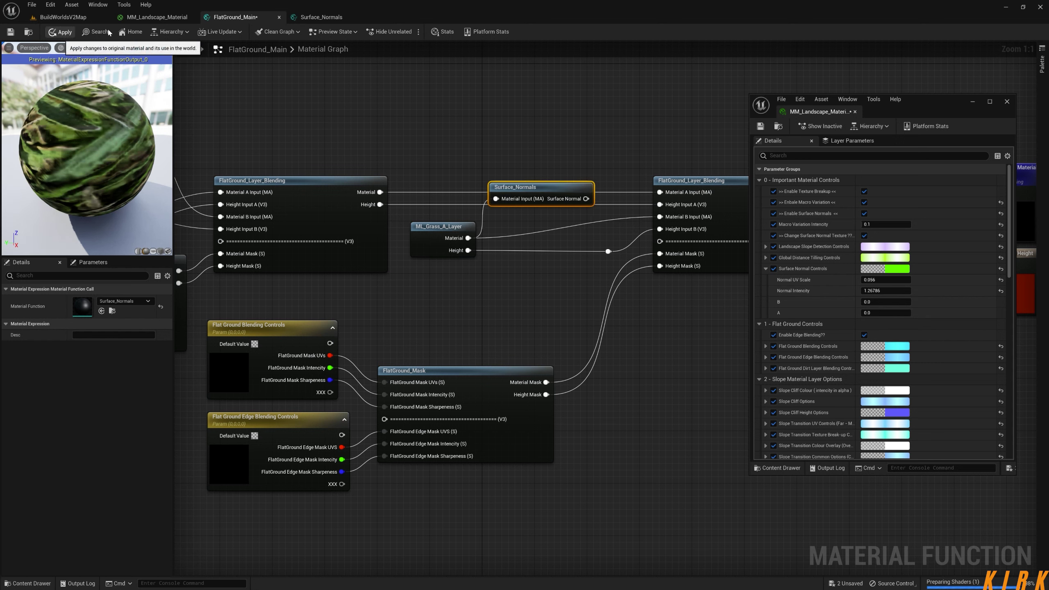
Inspect the dirt around the mannequin in the level and lower Normal Intensity to about 0.89
left_click(87, 18)
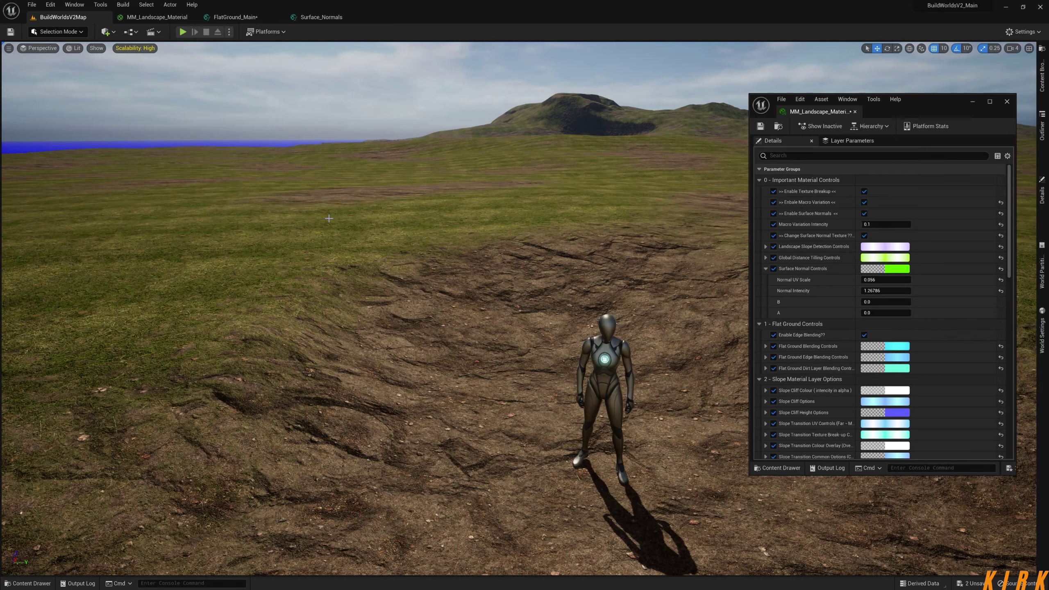
right_click_drag(495, 306, 486, 252)
key("w")
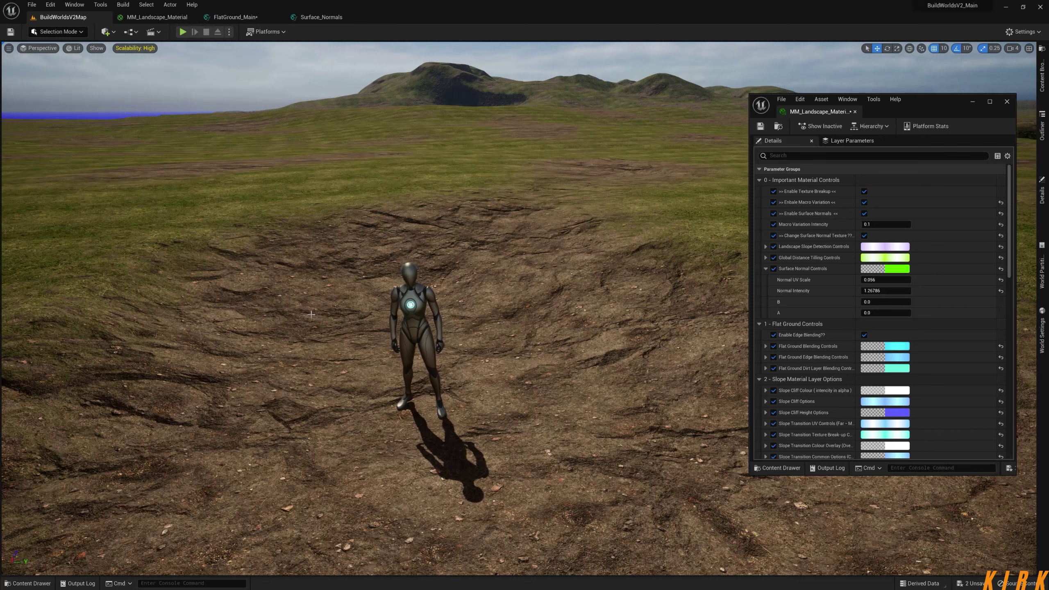
left_click_drag(884, 291, 866, 291)
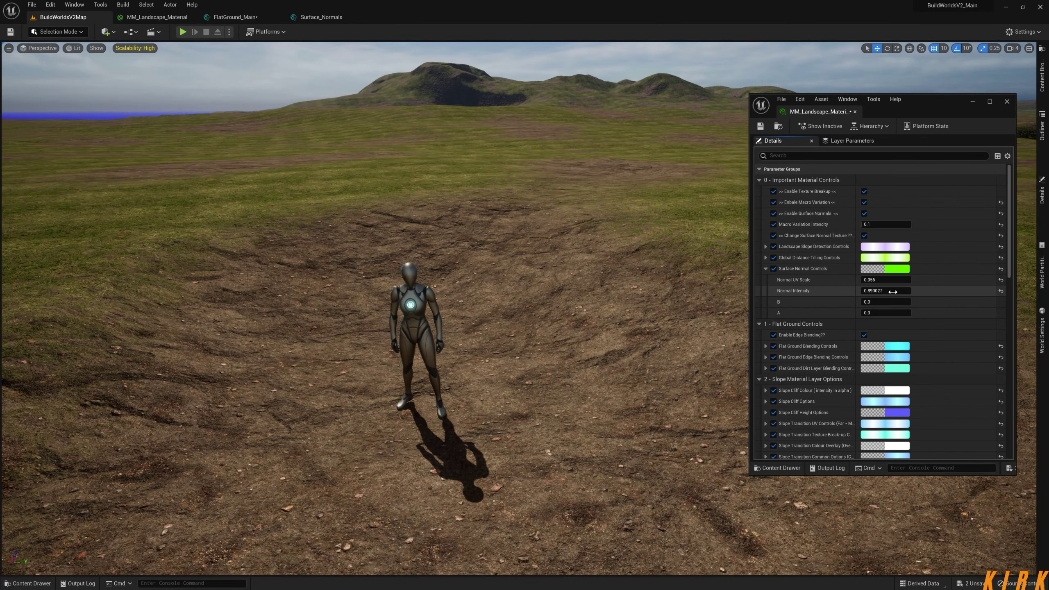
key("d")
right_click_drag(619, 314, 545, 327)
right_click_drag(336, 289, 331, 289)
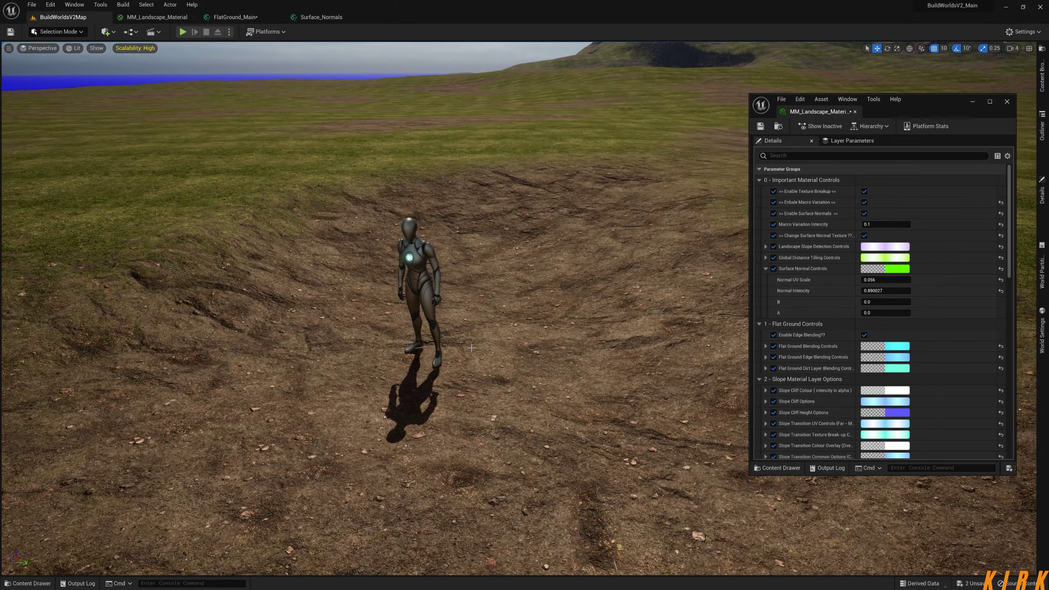
right_click_drag(471, 348, 461, 312)
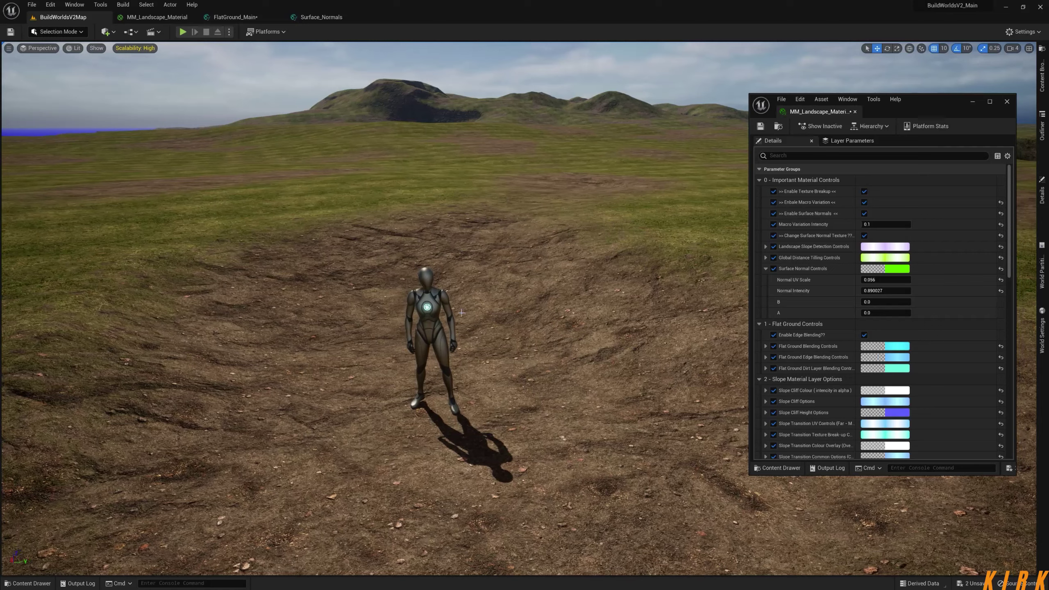
Reconnect the grass layer's Surface_Normals output to FlatGround_Layer_Blending's Material B Input and move the node back down beside ML_Grass_A_Layer
left_click(326, 17)
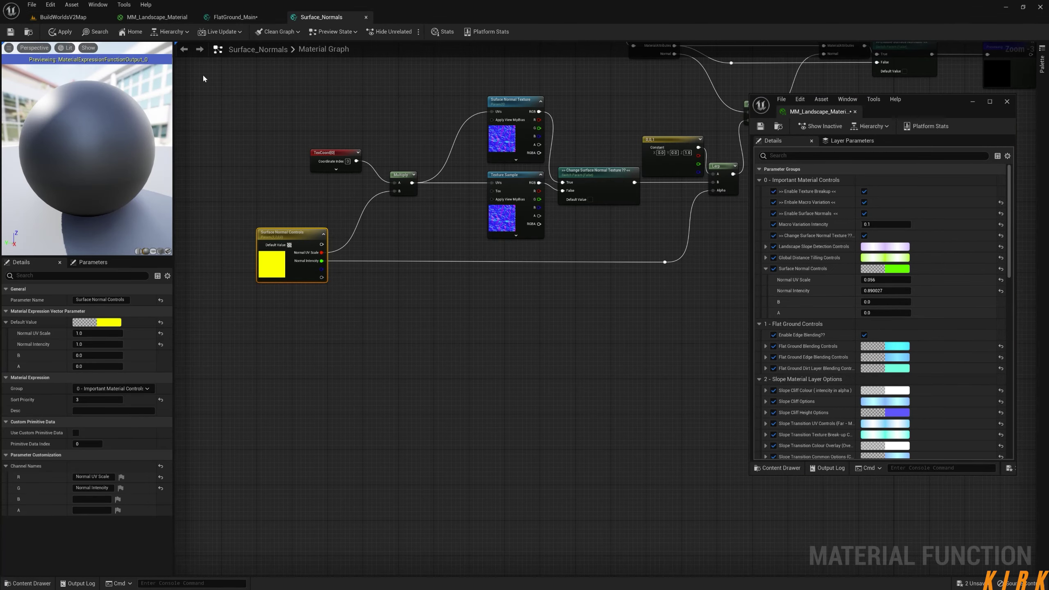
left_click(235, 17)
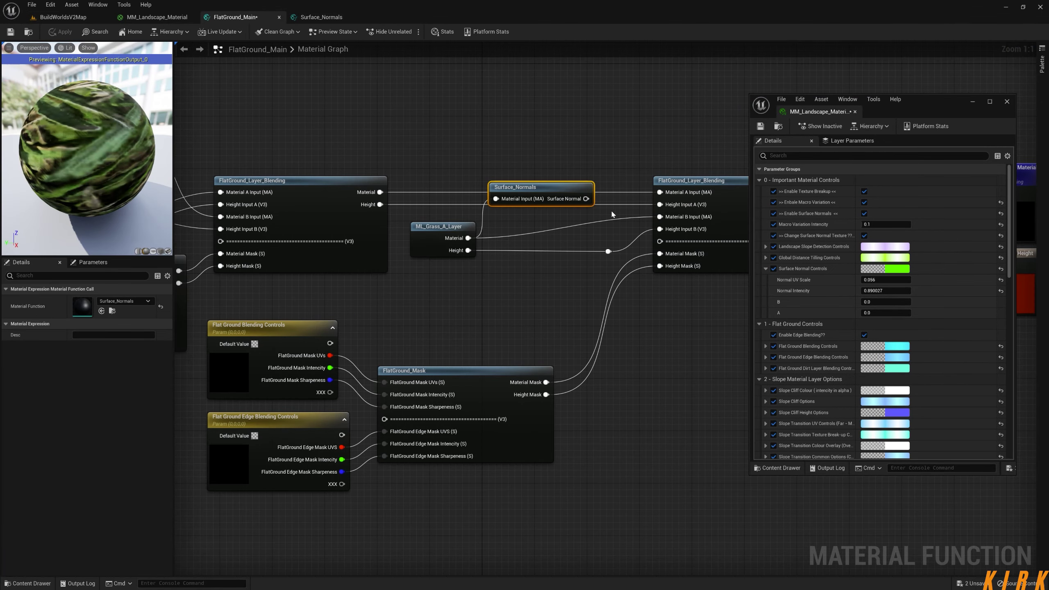
left_click_drag(586, 198, 660, 216)
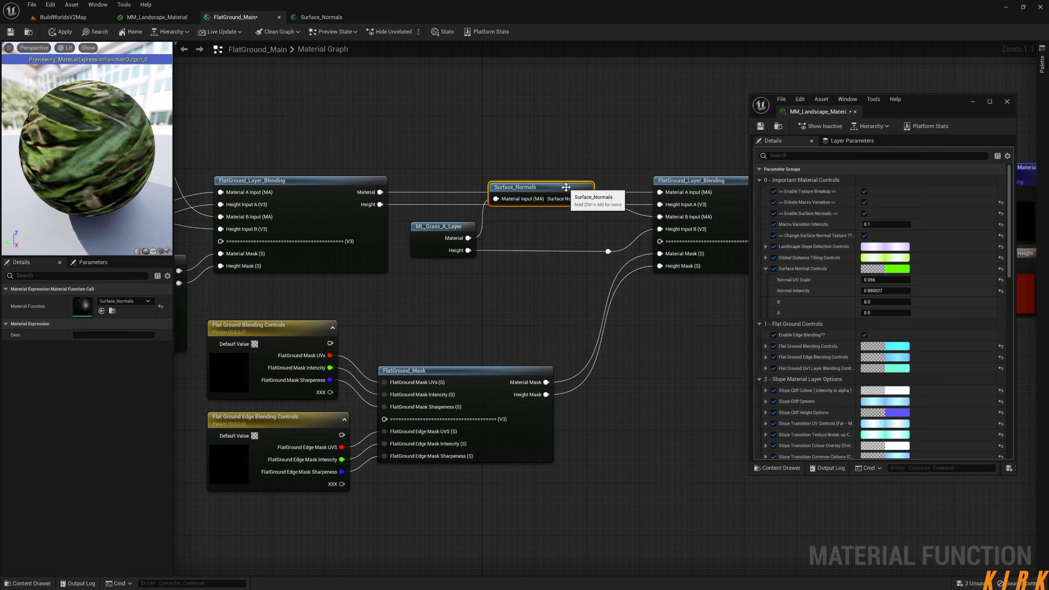
left_click_drag(566, 187, 566, 227)
Wire ML_Dirt_C_Layer's Material output directly to Material B Input, delete its Surface_Normals node, and save FlatGround_Main
right_click_drag(484, 303, 758, 324)
left_click_drag(259, 161, 495, 239)
left_click_drag(423, 122, 369, 163)
key("Delete")
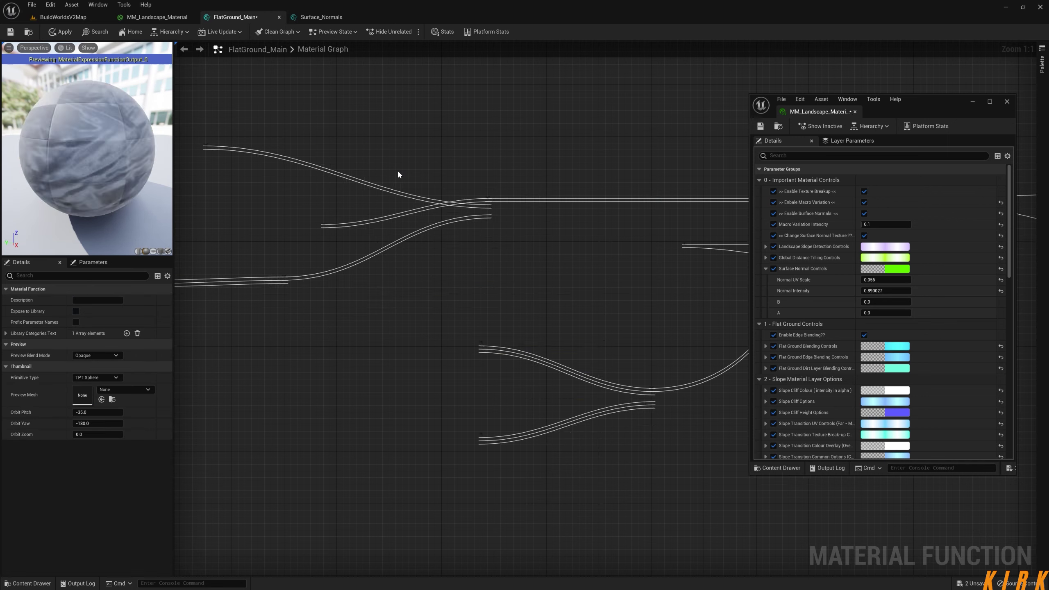
left_click(10, 32)
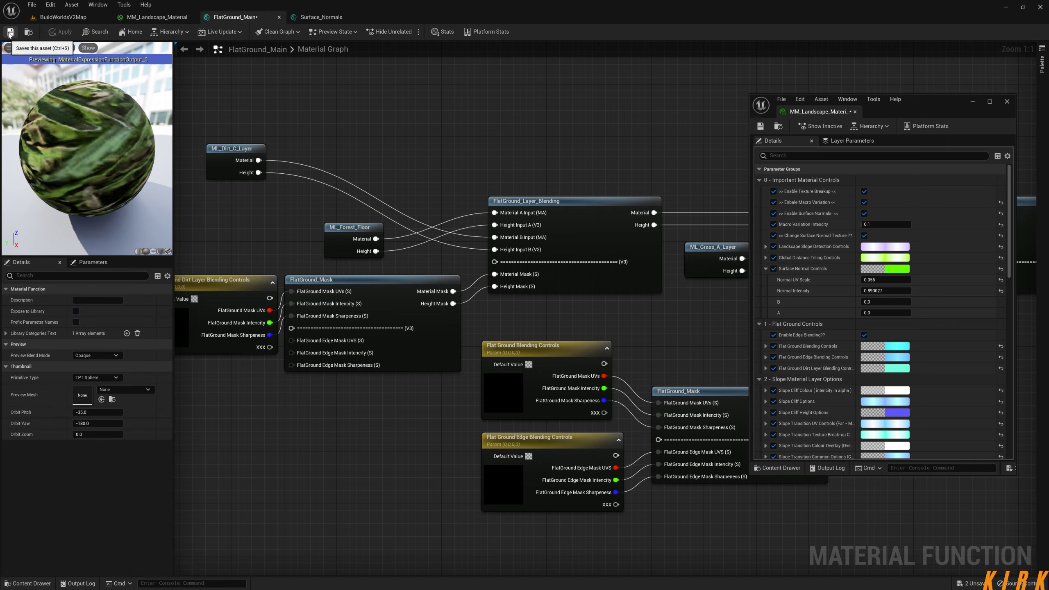
Check the grass in the level and raise Normal UV Scale to about 0.21 in the landscape material instance
left_click(321, 17)
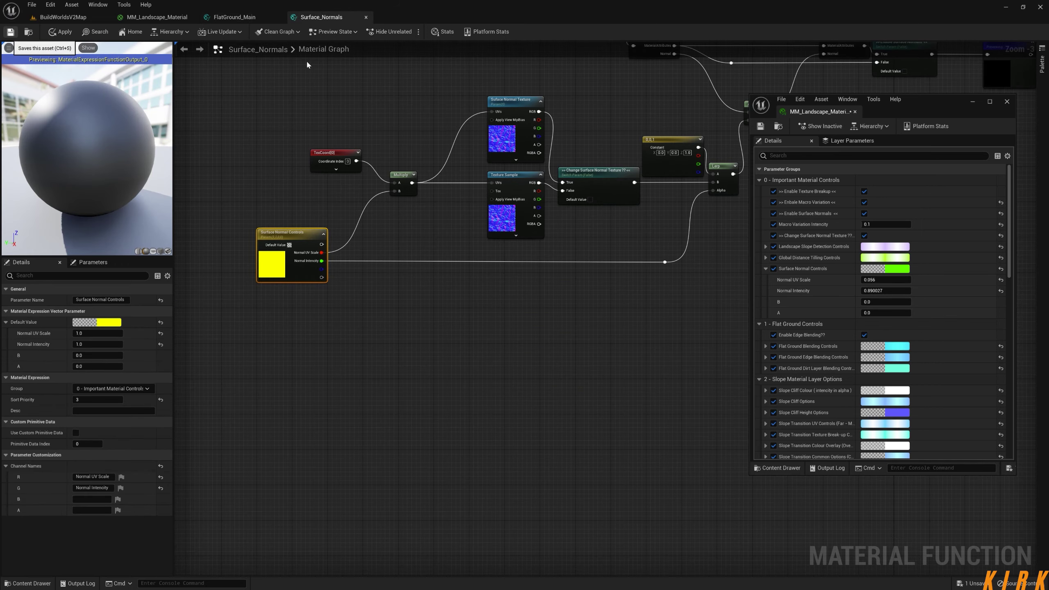
left_click(62, 16)
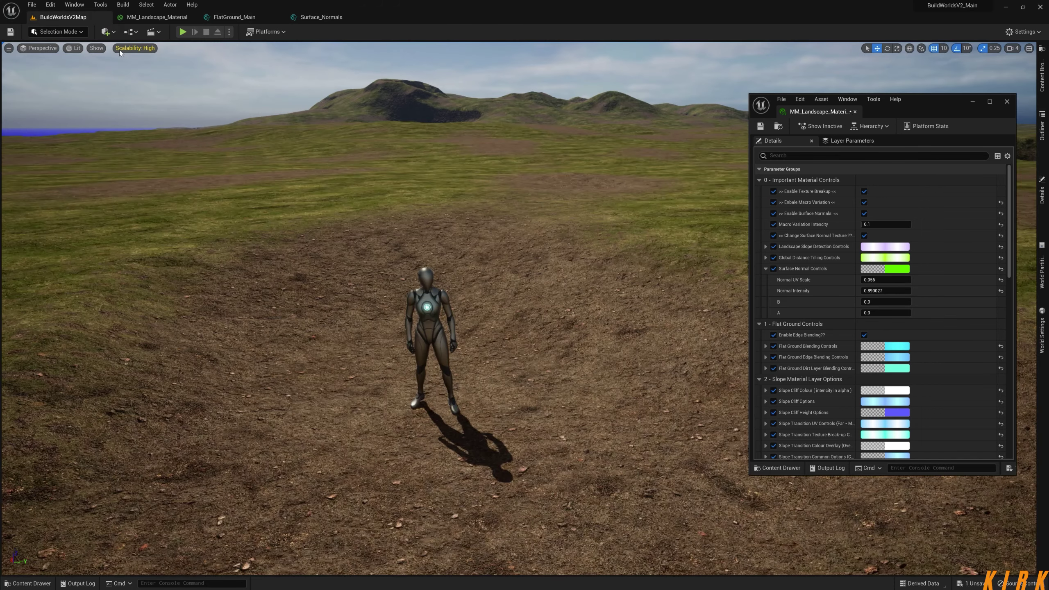
key("s")
right_click_drag(586, 255, 557, 259)
right_click_drag(231, 243, 223, 241)
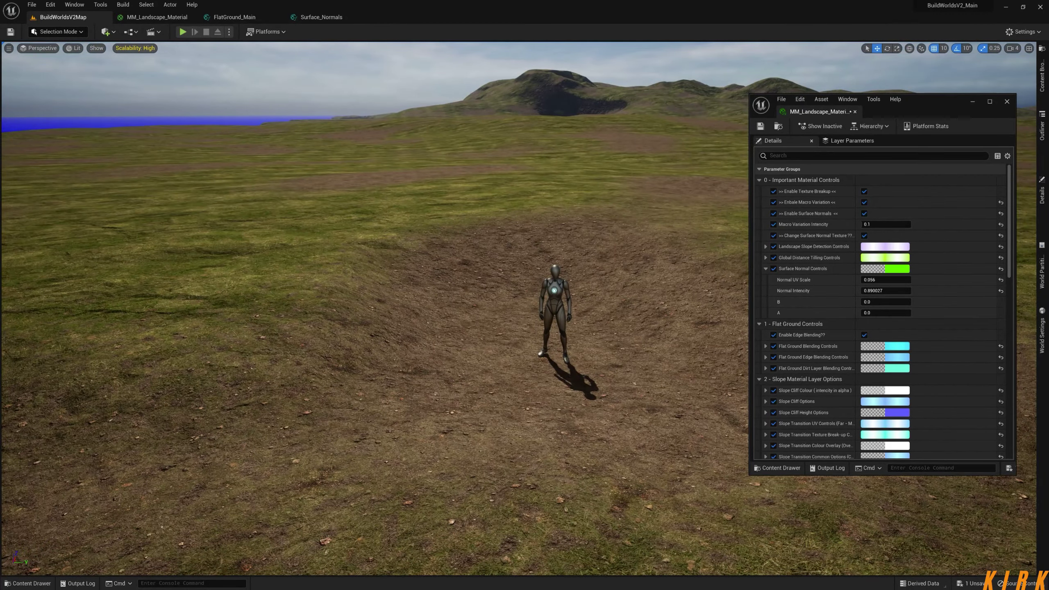
right_click(391, 271)
left_click(945, 282)
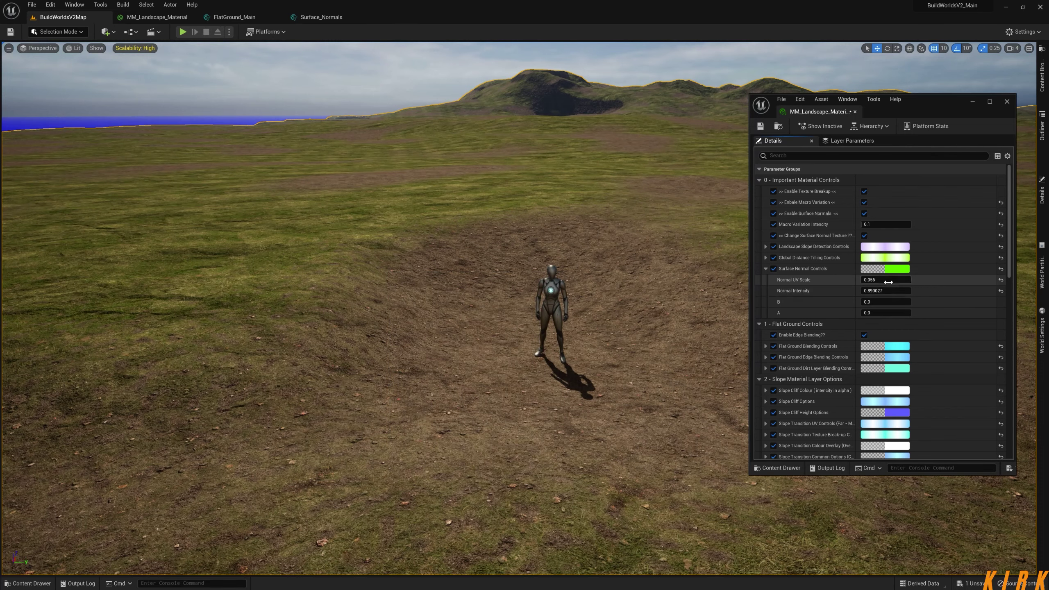
mouse_move(889, 282)
left_mouse_down()
mouse_move(907, 282)
mouse_move(892, 281)
left_mouse_up()
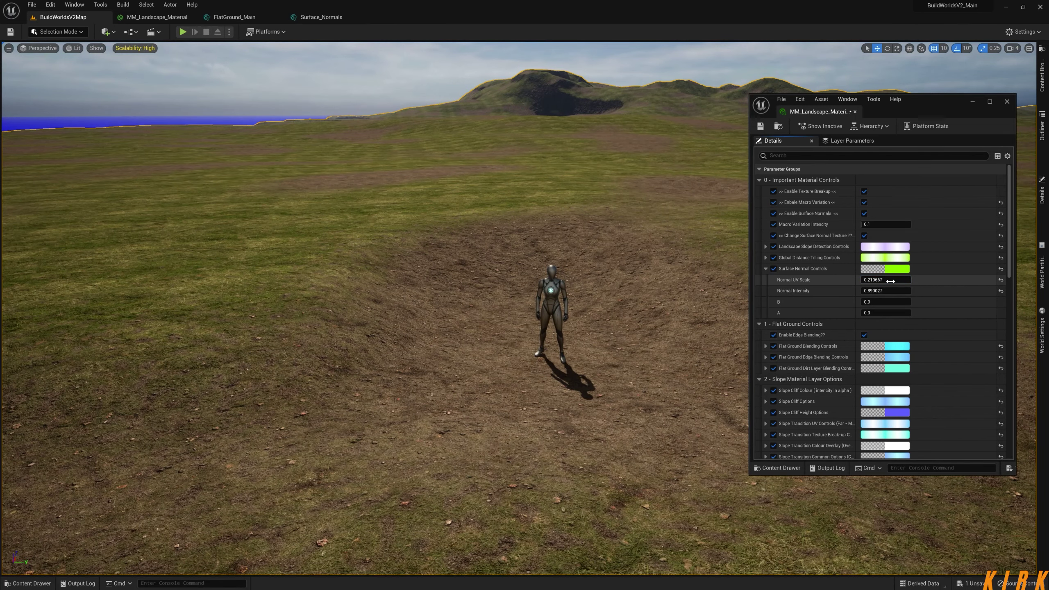
Compare the grass surface around the mannequin with Enable Surface Normals turned off and back on
right_click_drag(280, 252, 178, 235)
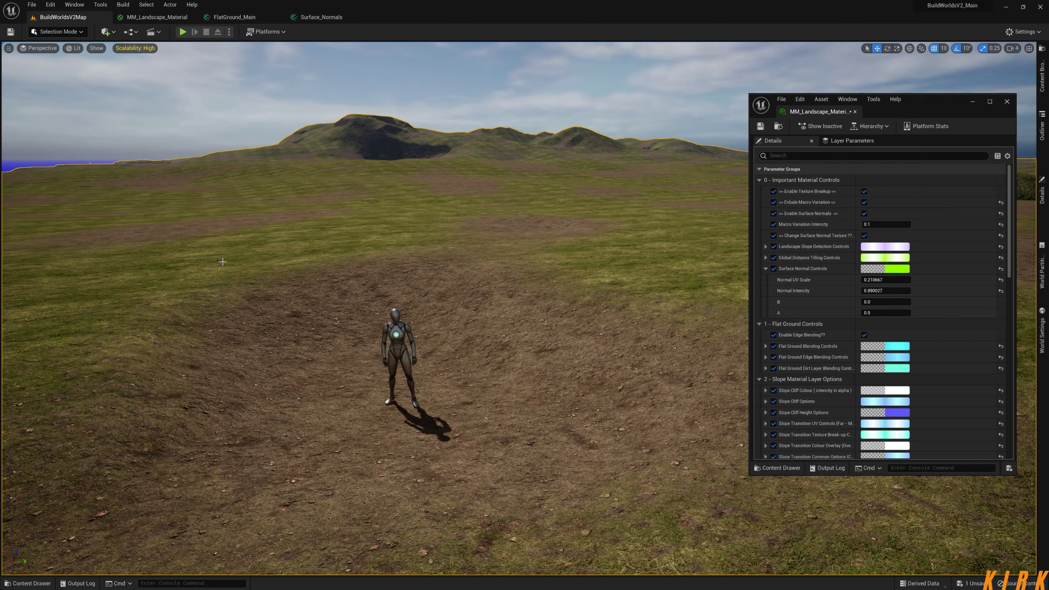
right_click_drag(302, 245, 215, 229)
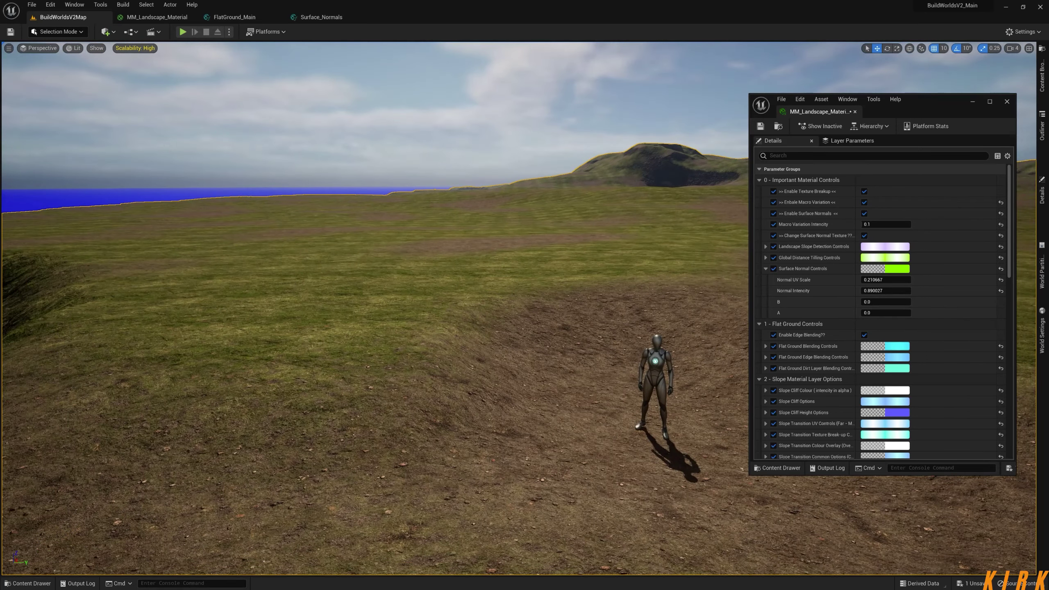
left_click(865, 214)
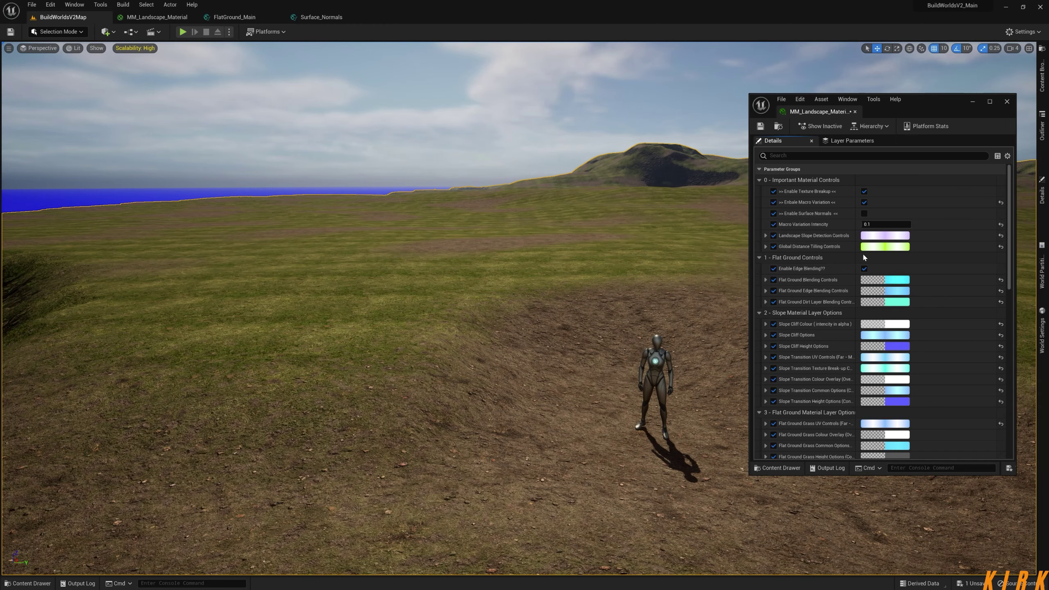
left_click(865, 214)
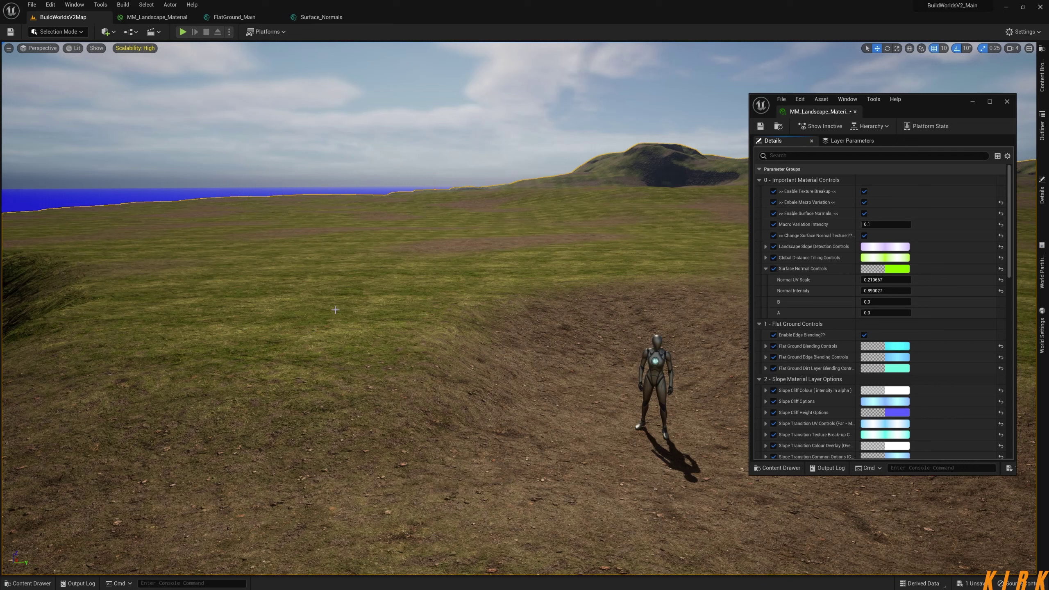